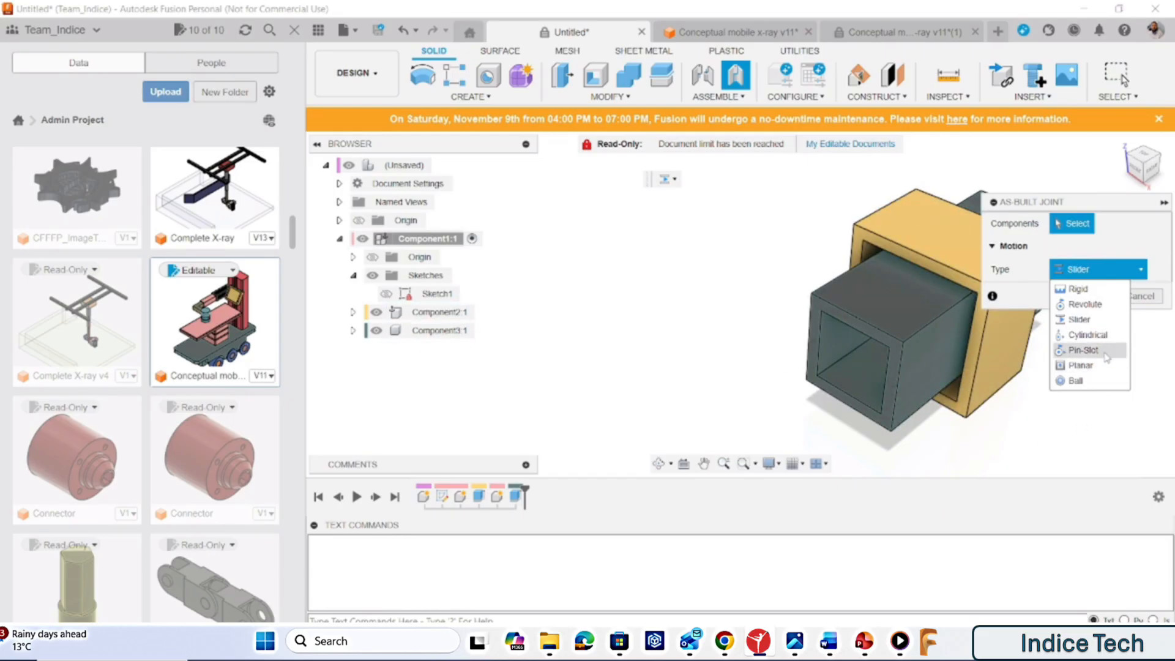
pyautogui.click(1089, 320)
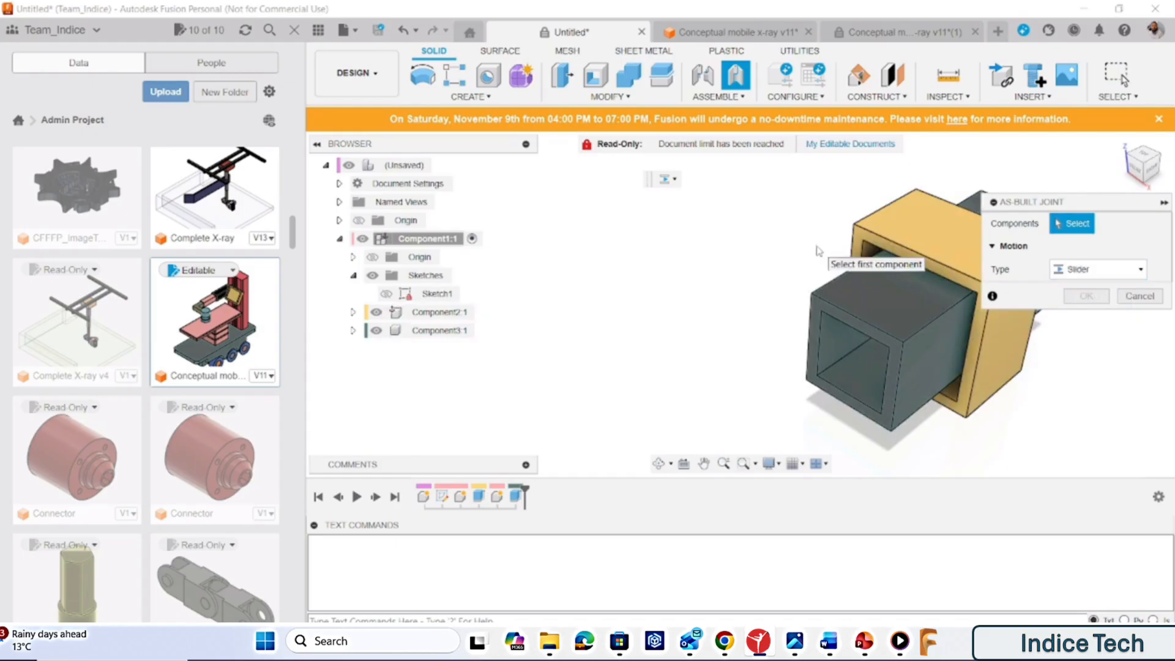
pyautogui.click(875, 315)
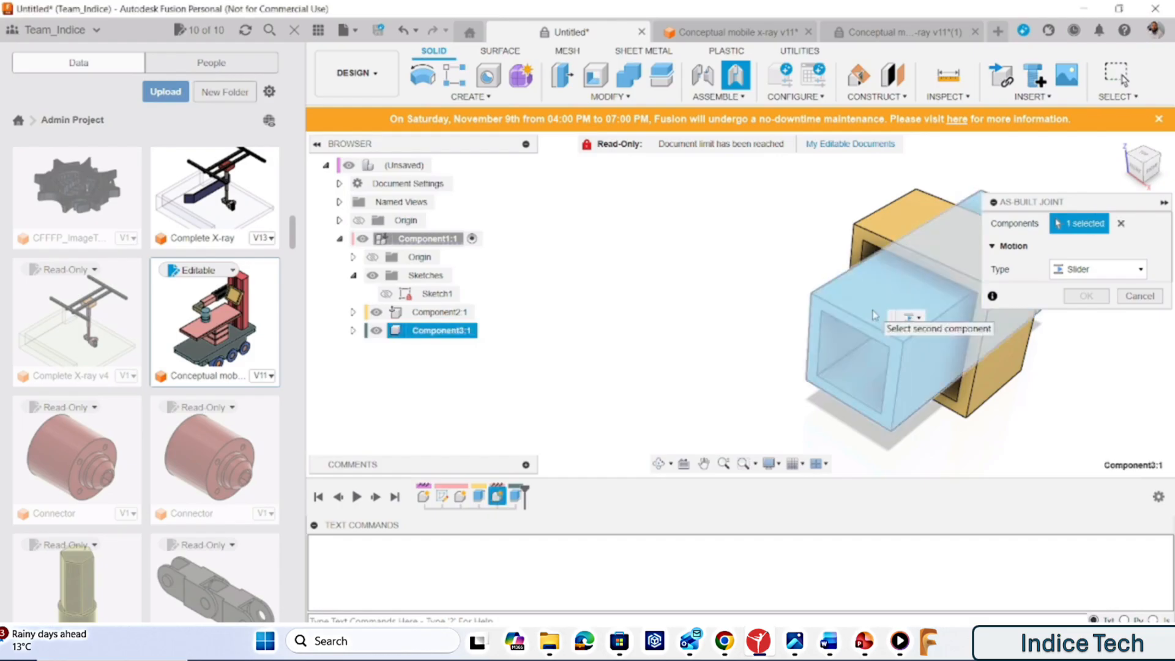
pyautogui.click(878, 224)
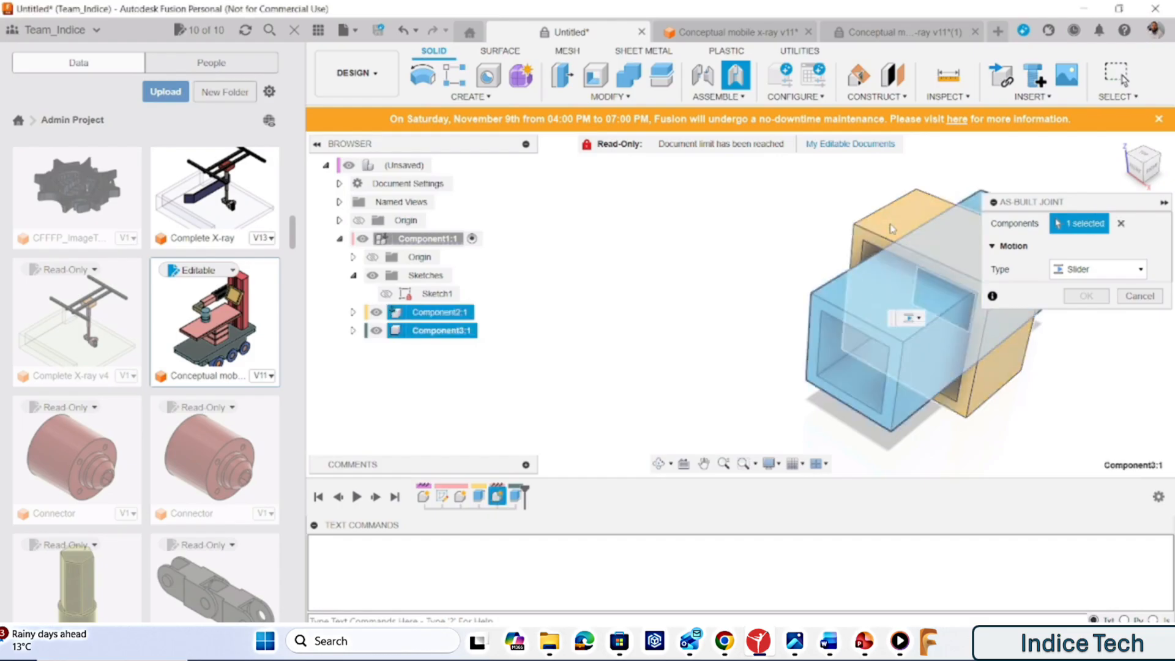
pyautogui.click(892, 229)
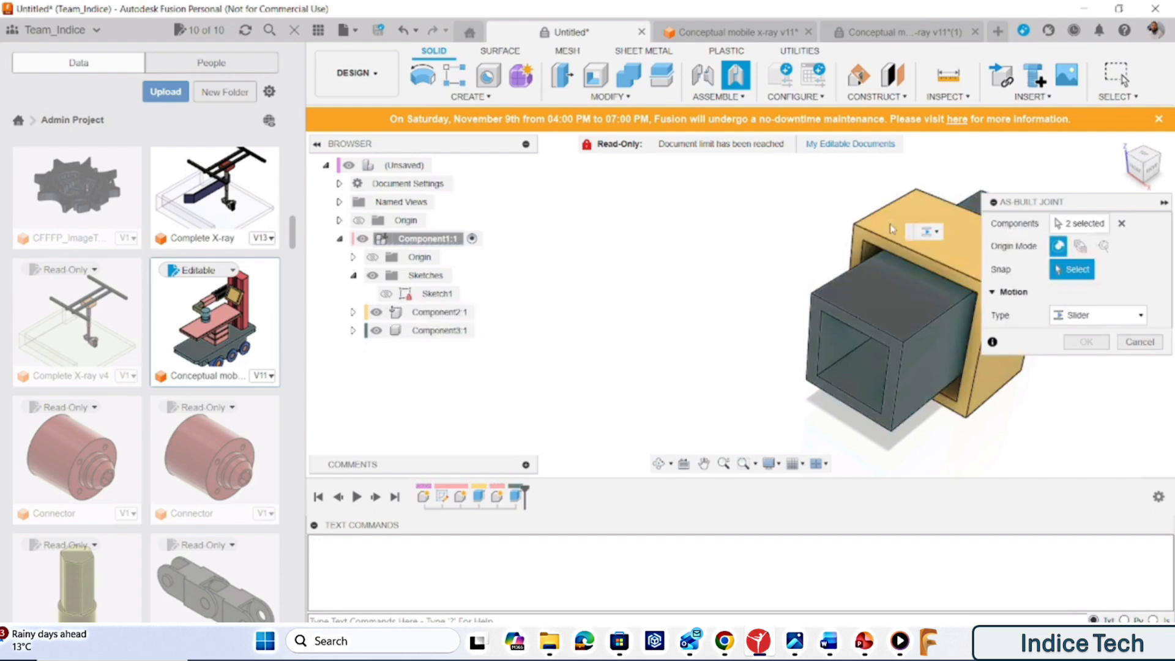
pyautogui.click(1071, 275)
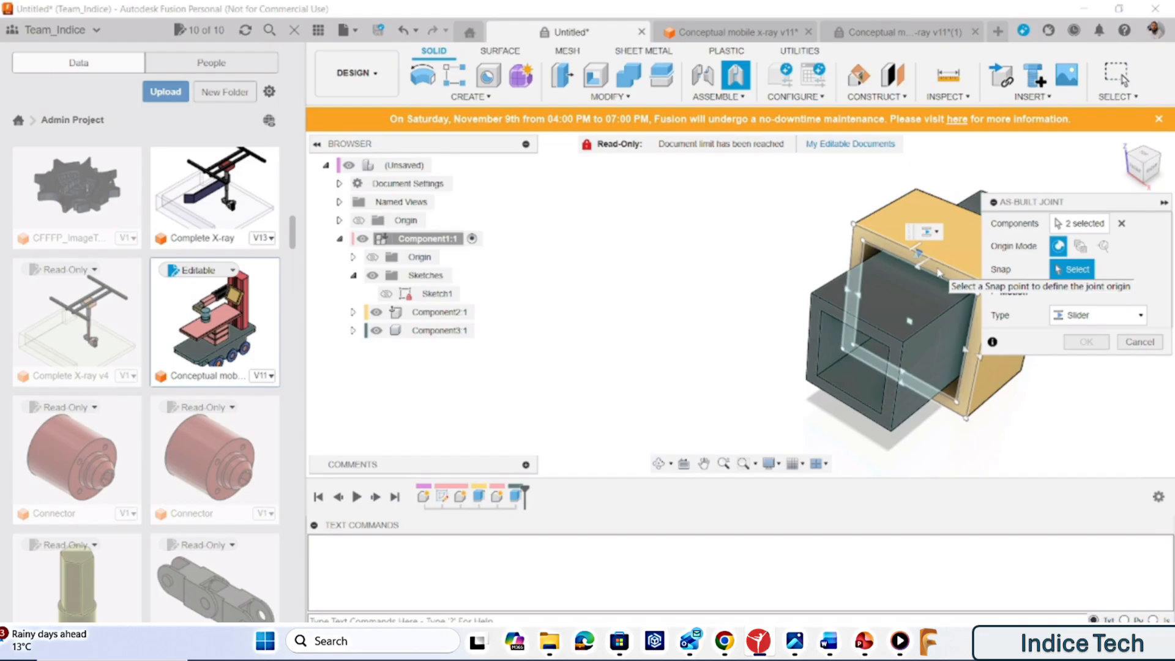
pyautogui.click(940, 273)
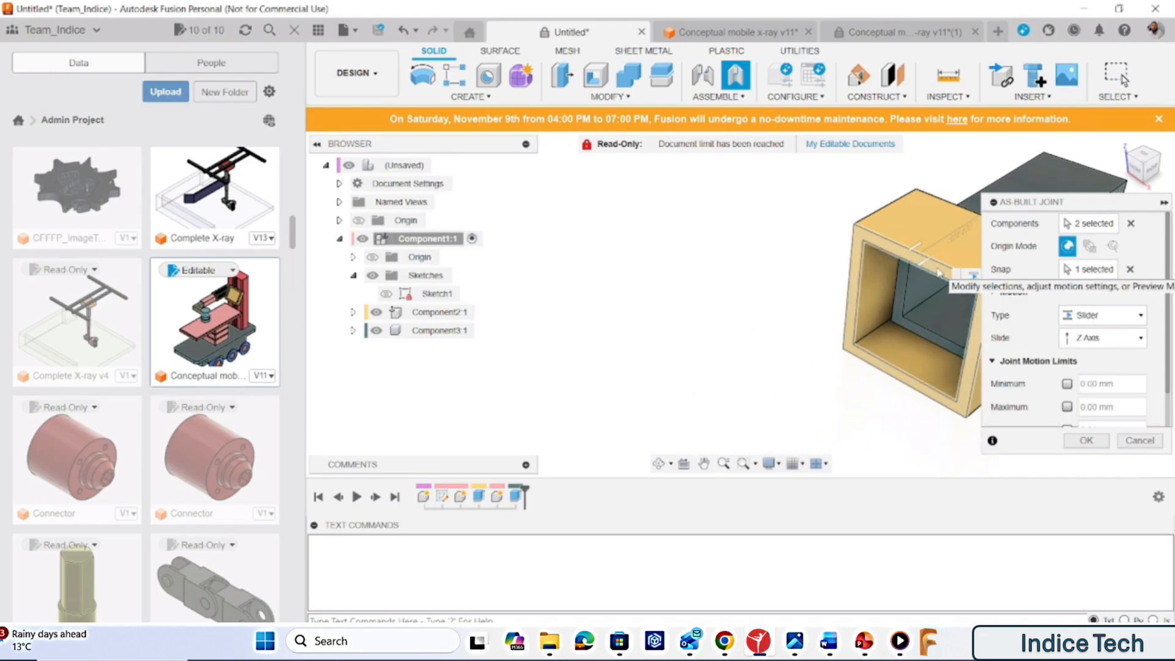
pyautogui.click(1131, 270)
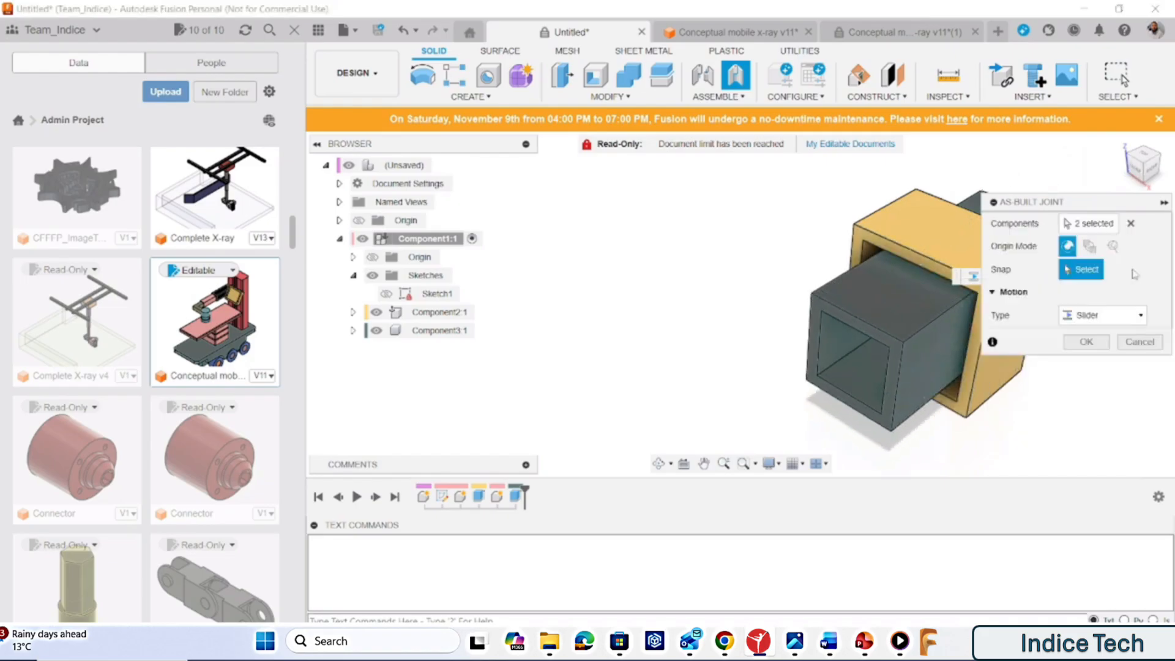
pyautogui.click(911, 232)
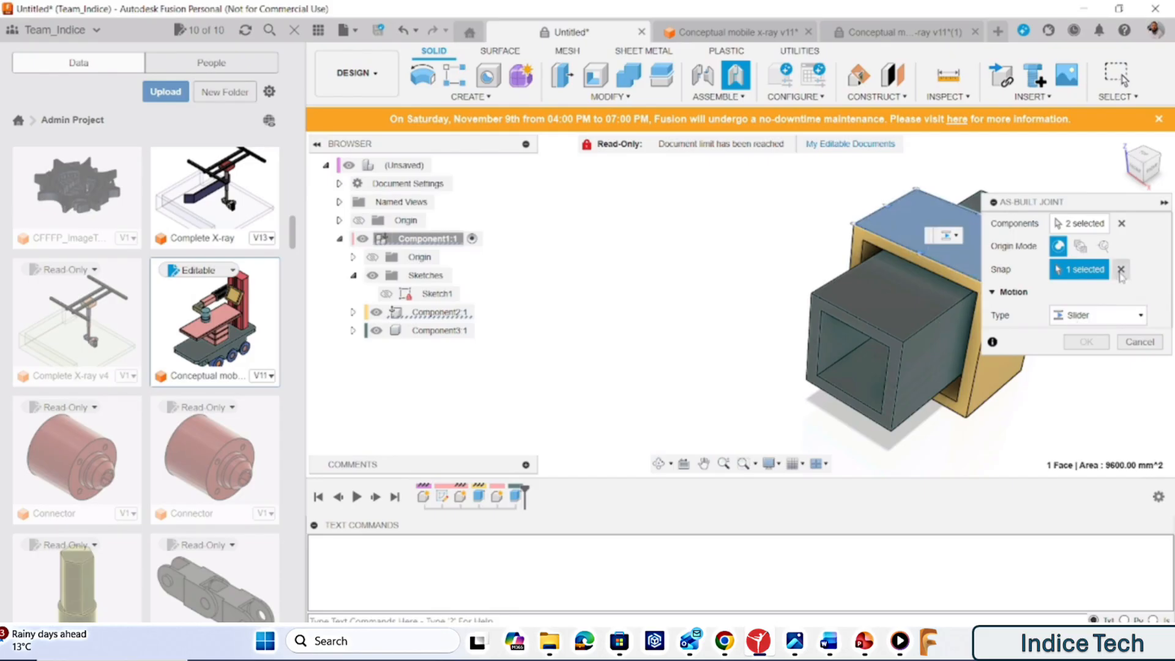
pyautogui.click(1121, 269)
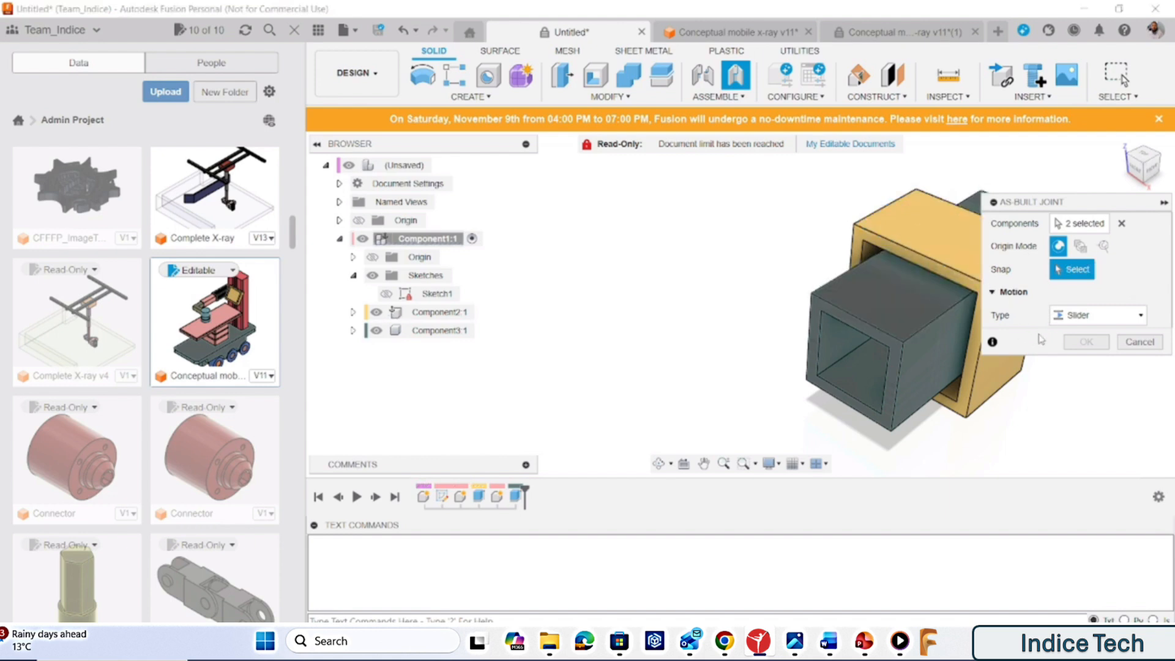
pyautogui.click(948, 279)
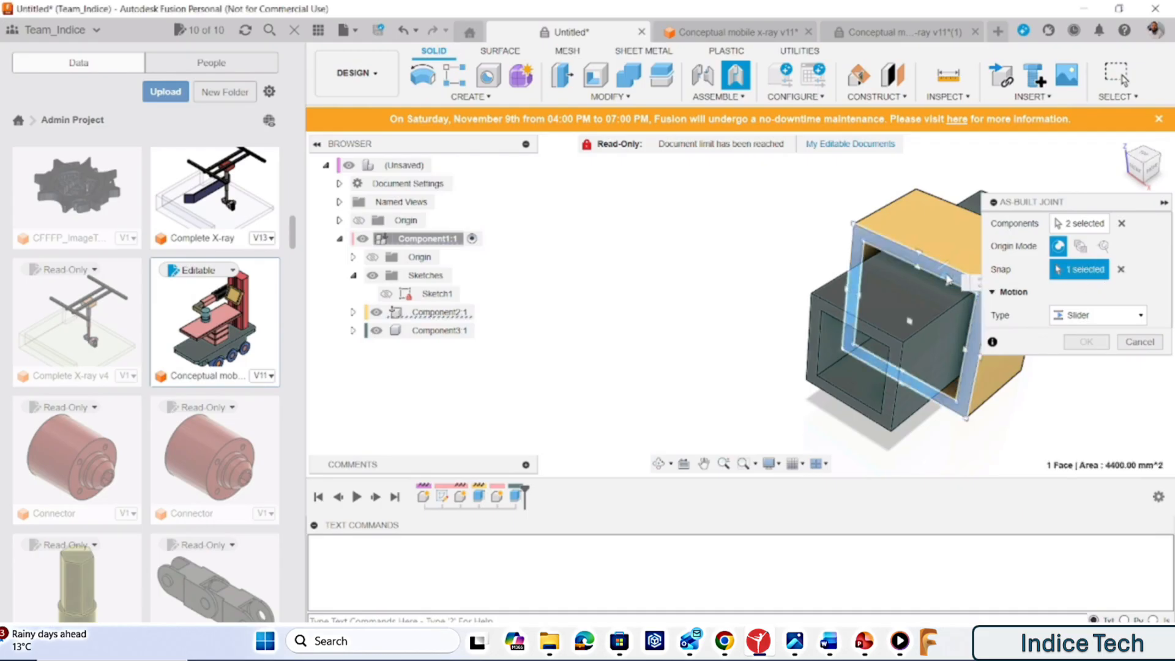
pyautogui.click(1135, 346)
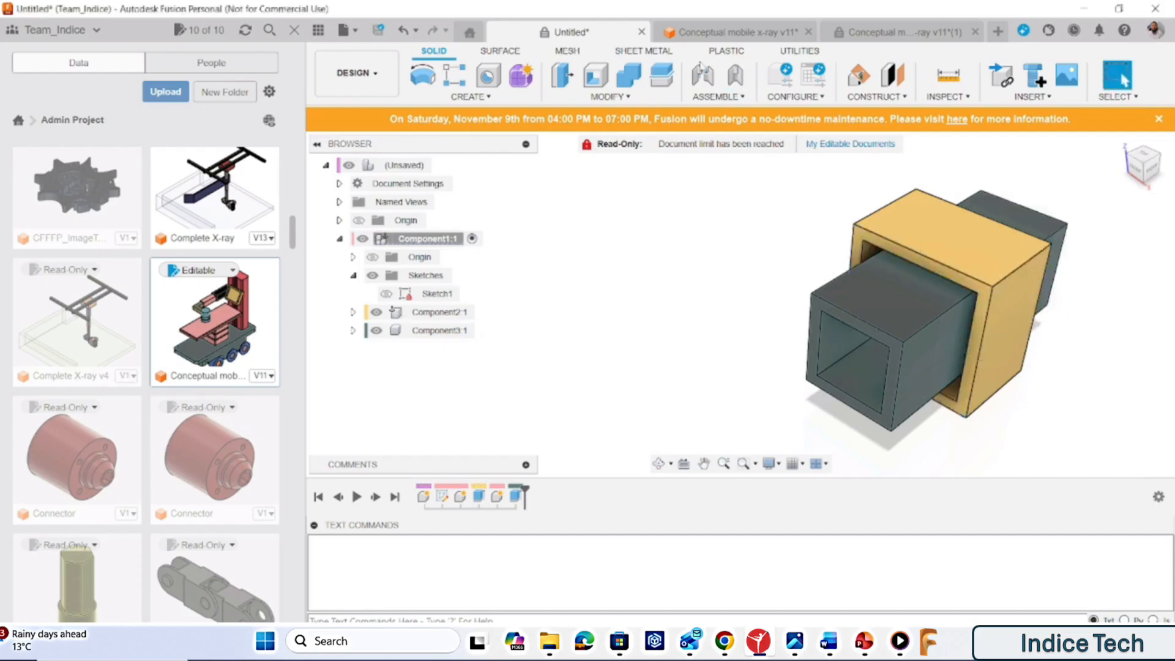
# Create a Slider as-built joint between the inner grey tube and the outer yellow tube, with its origin on the yellow tube's front upper edge.
pyautogui.click(738, 75)
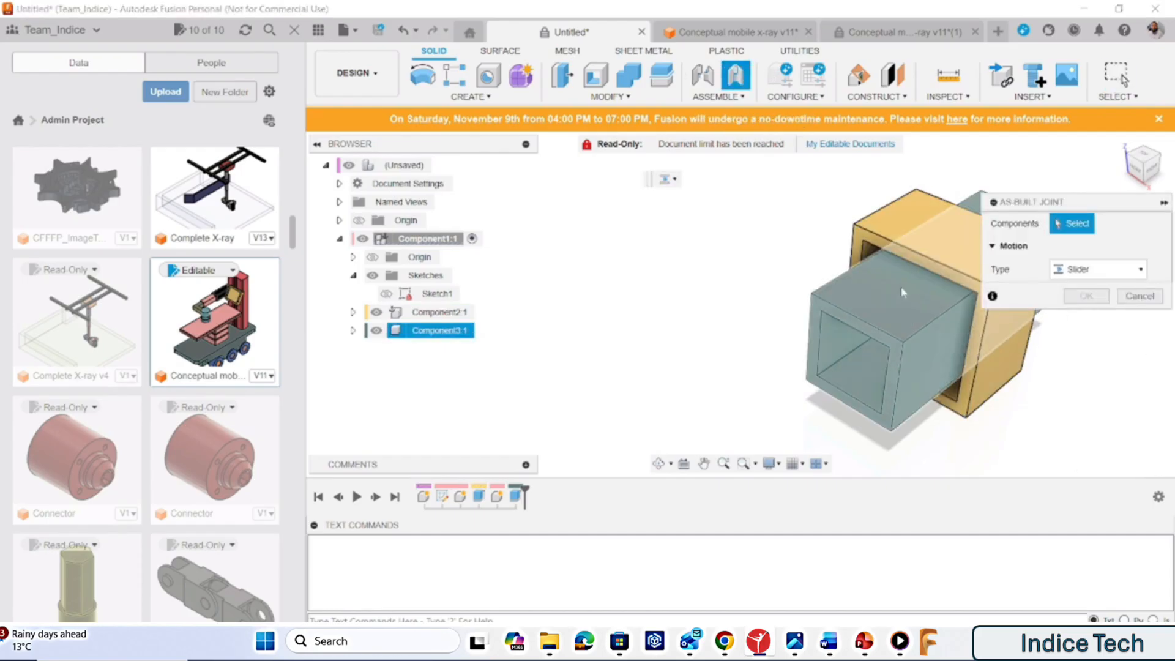
pyautogui.click(891, 303)
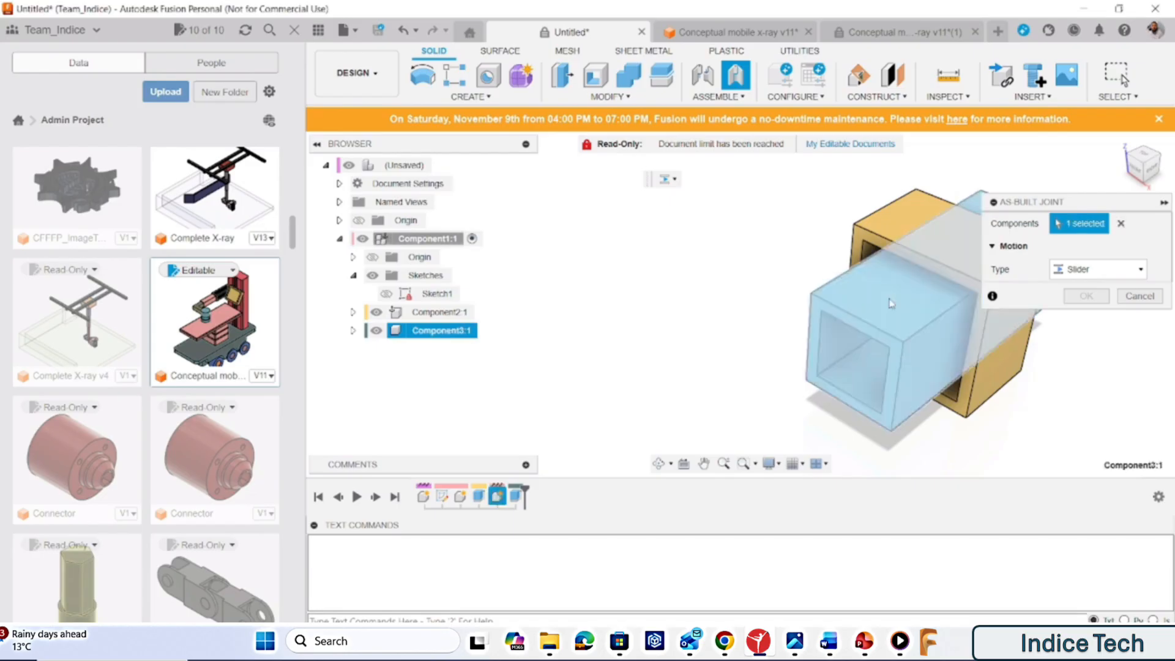
pyautogui.click(895, 223)
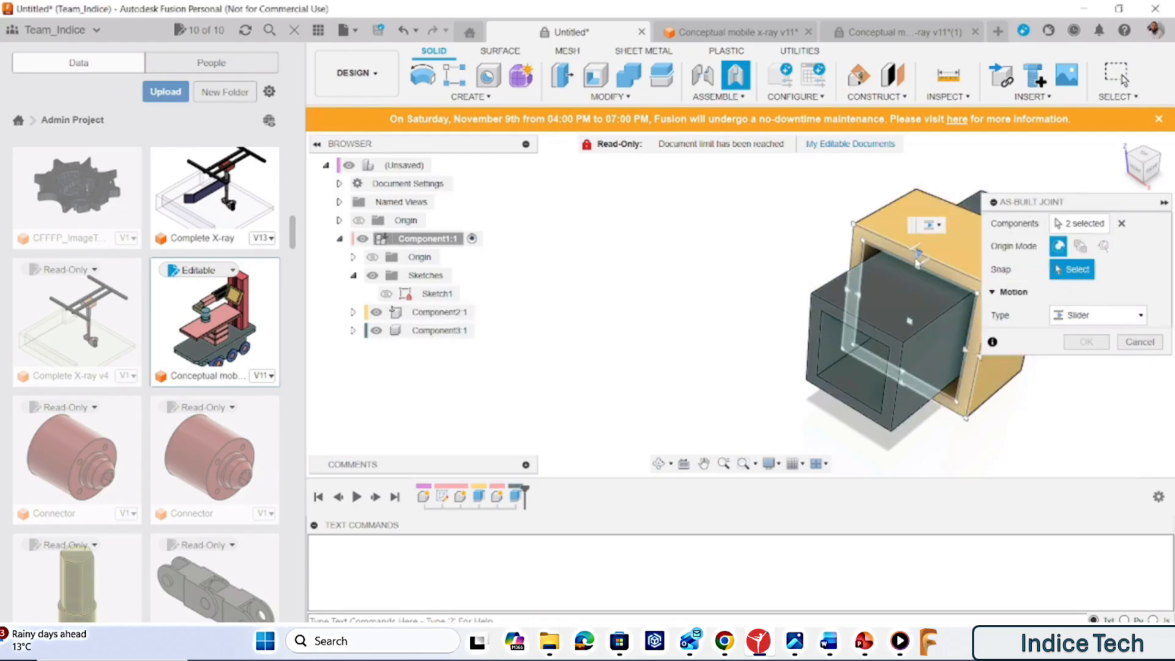
pyautogui.click(916, 262)
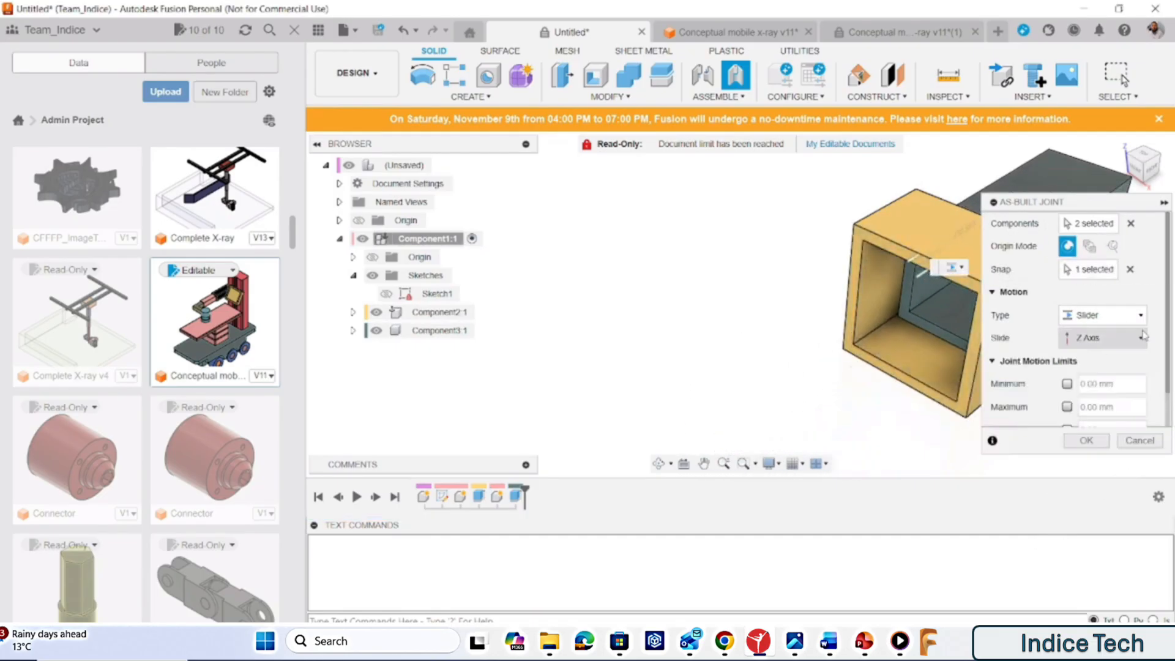
# Limit the slider joint's travel to a maximum of 60 mm and a minimum of -60 mm, and finish the joint.
pyautogui.moveTo(1168, 269); pyautogui.dragTo(1169, 341)
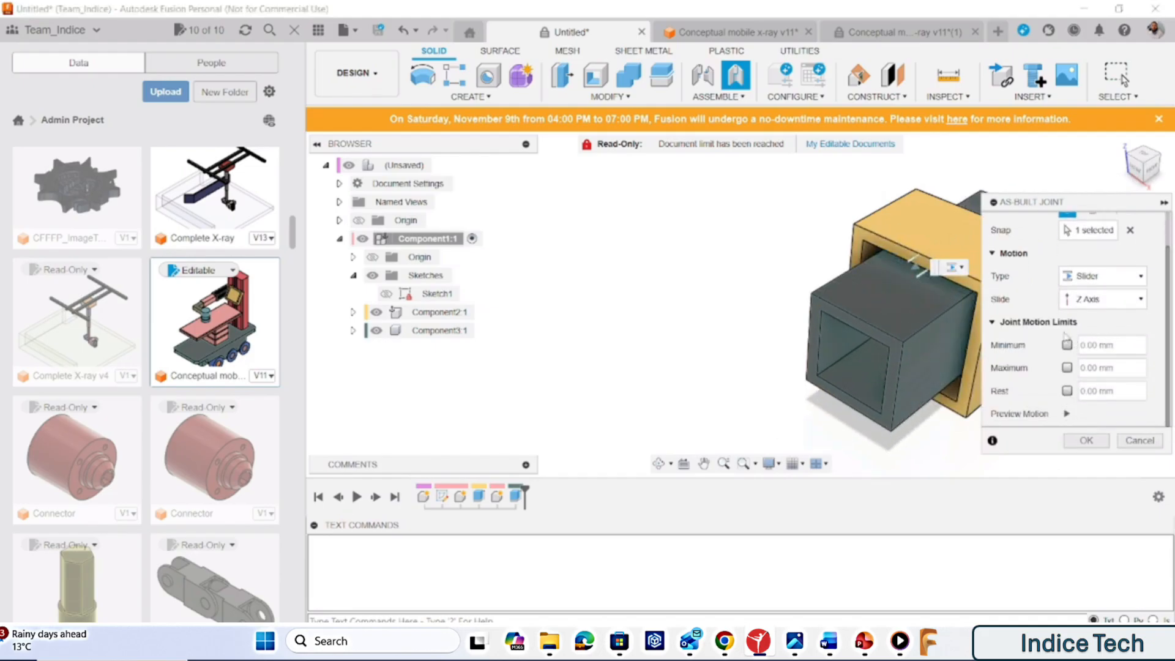
pyautogui.click(1067, 367)
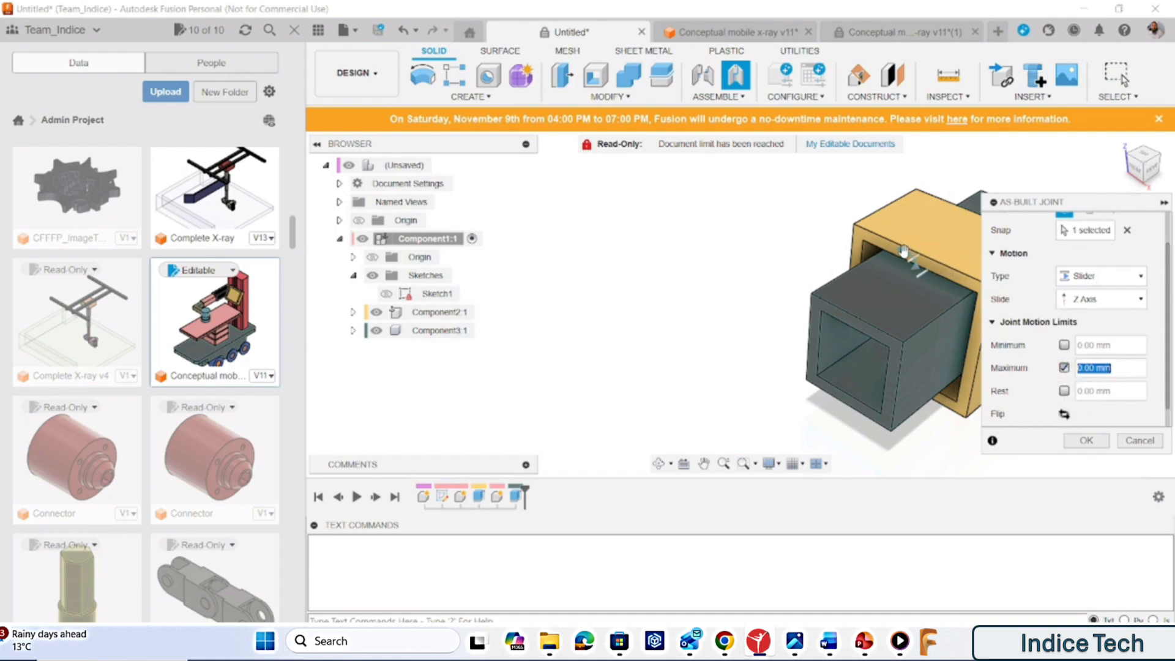
pyautogui.moveTo(904, 252); pyautogui.dragTo(873, 311)
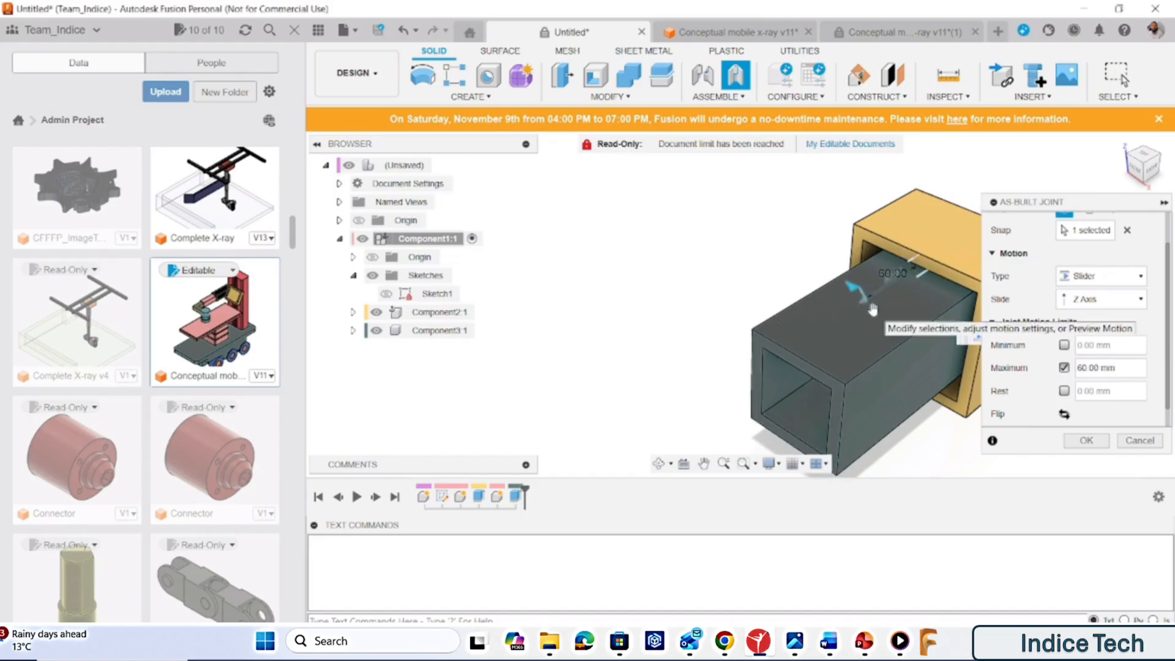
pyautogui.click(1064, 346)
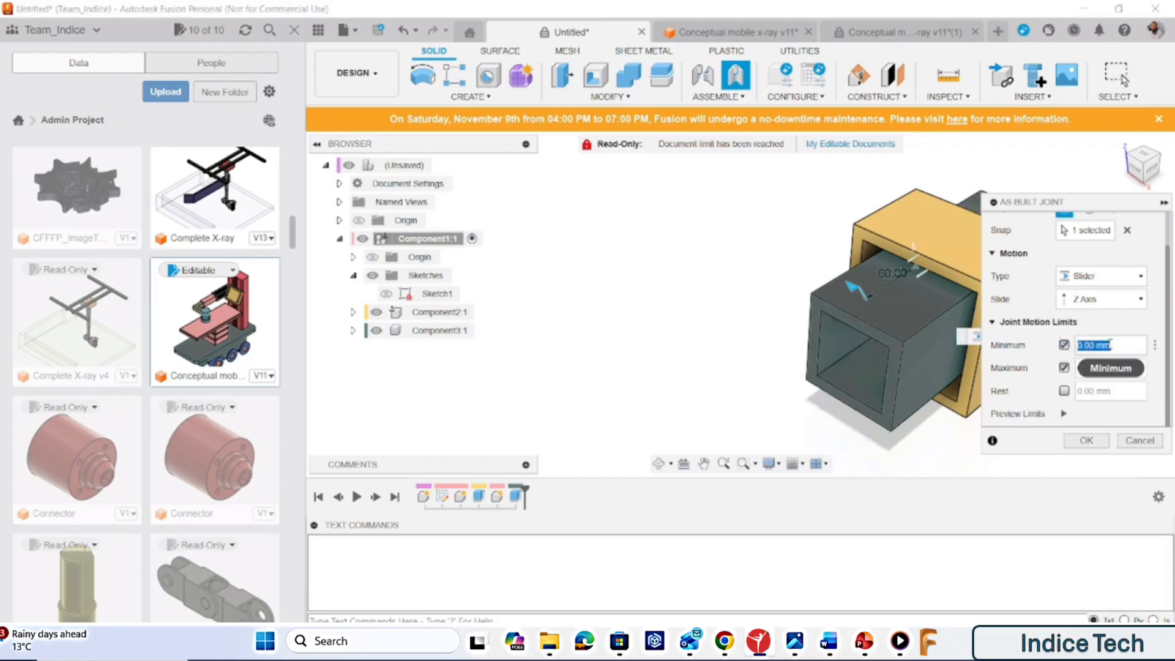
pyautogui.press('BackSpace')
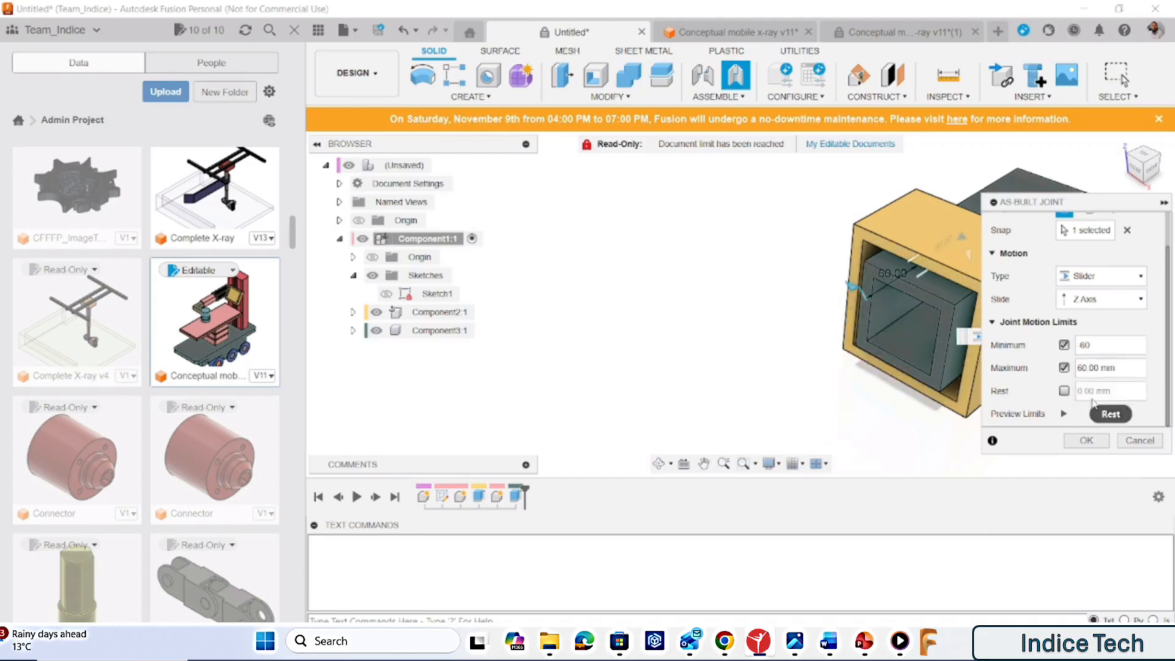
pyautogui.click(1098, 443)
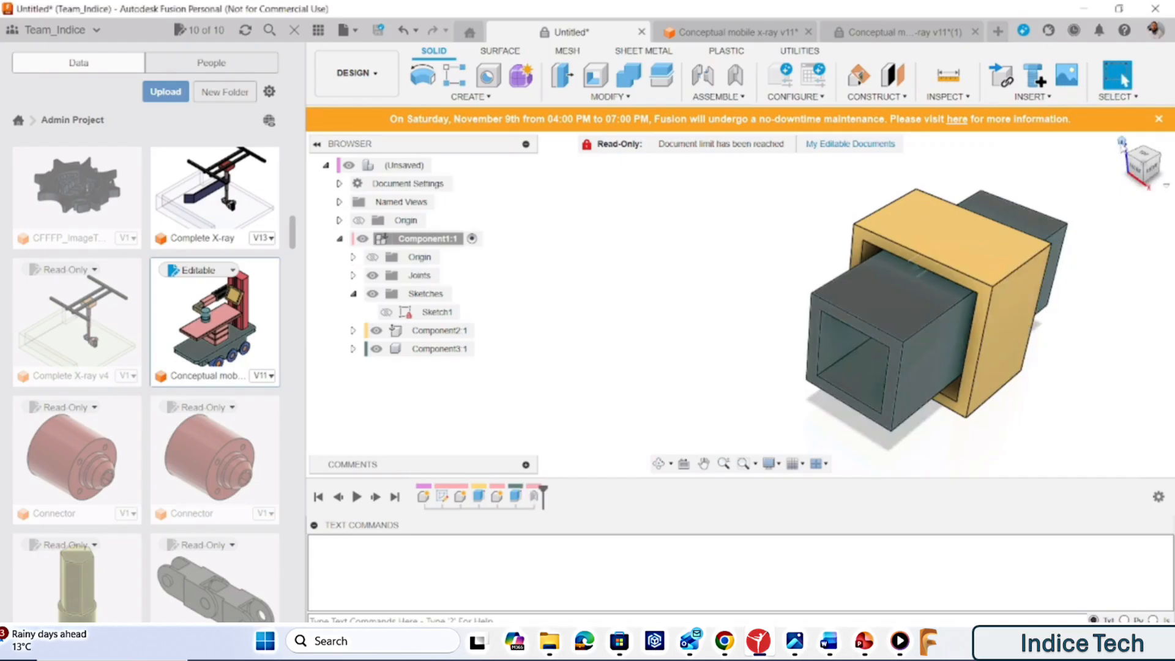
# Slide the inner grey tube through the yellow tube to check the joint's motion.
pyautogui.click(1121, 143)
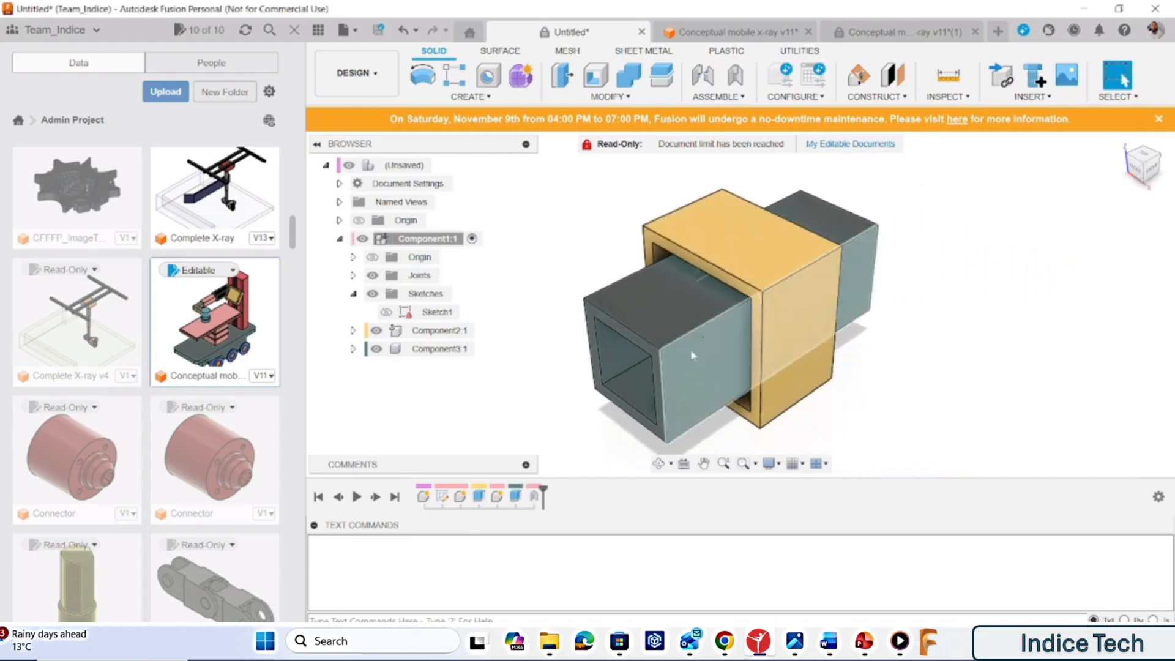
pyautogui.click(689, 349)
pyautogui.moveTo(724, 316); pyautogui.dragTo(879, 209)
# Switch to the unsaved Conceptual mobile x-ray v11*(1) design.
pyautogui.click(915, 28)
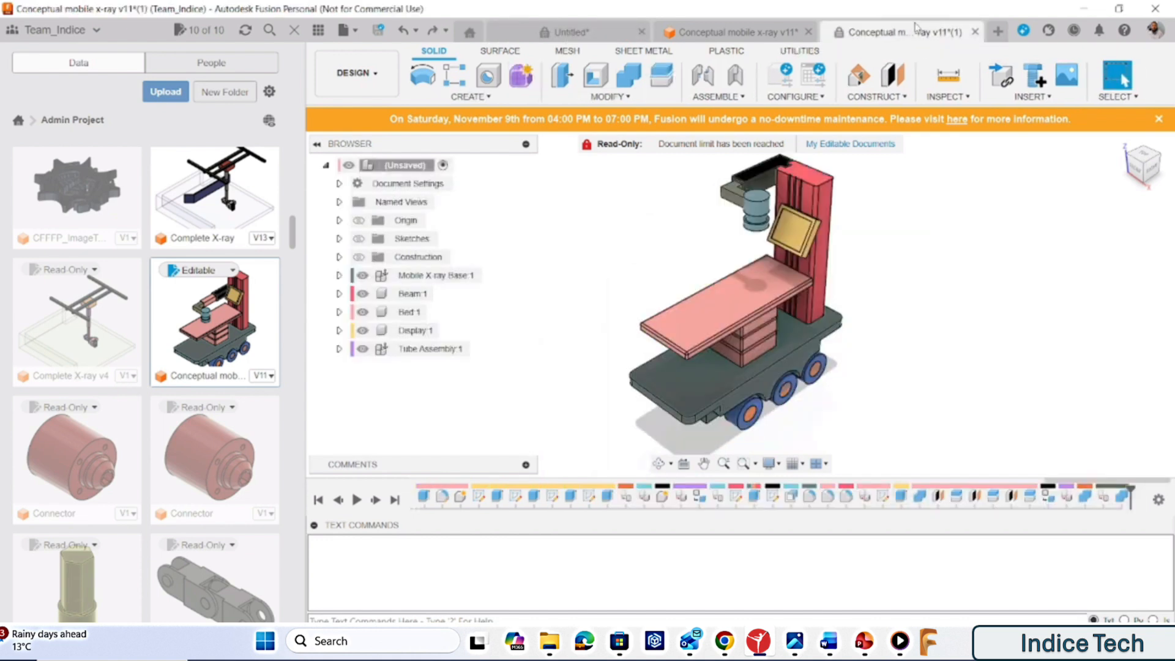
pyautogui.click(660, 463)
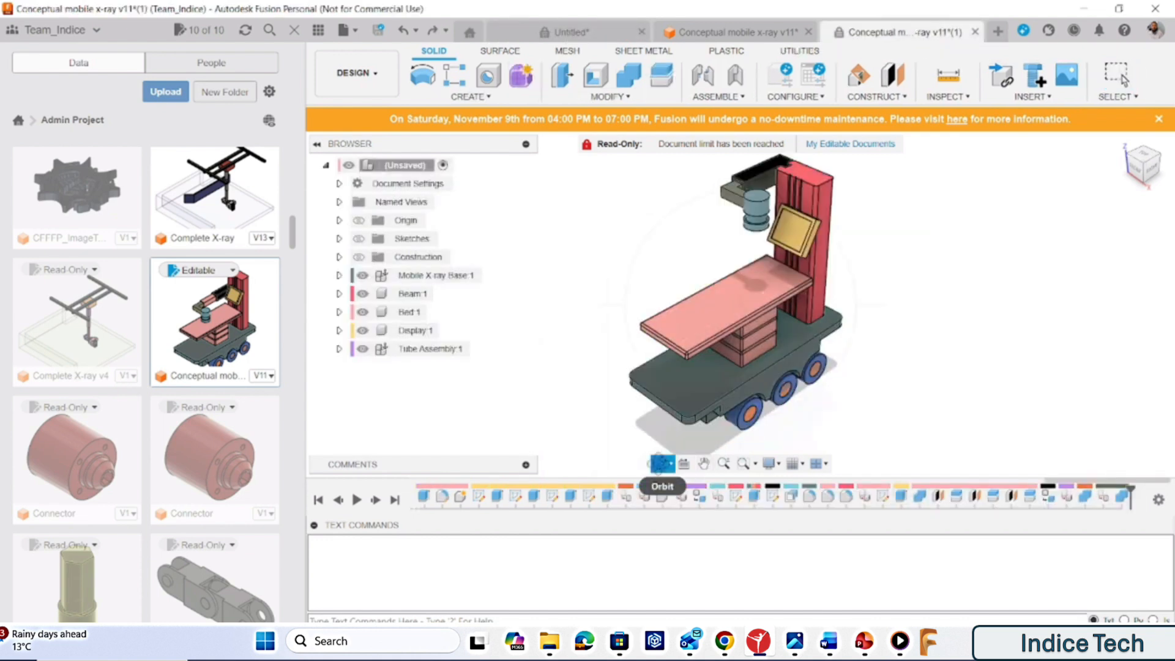
pyautogui.press('Escape')
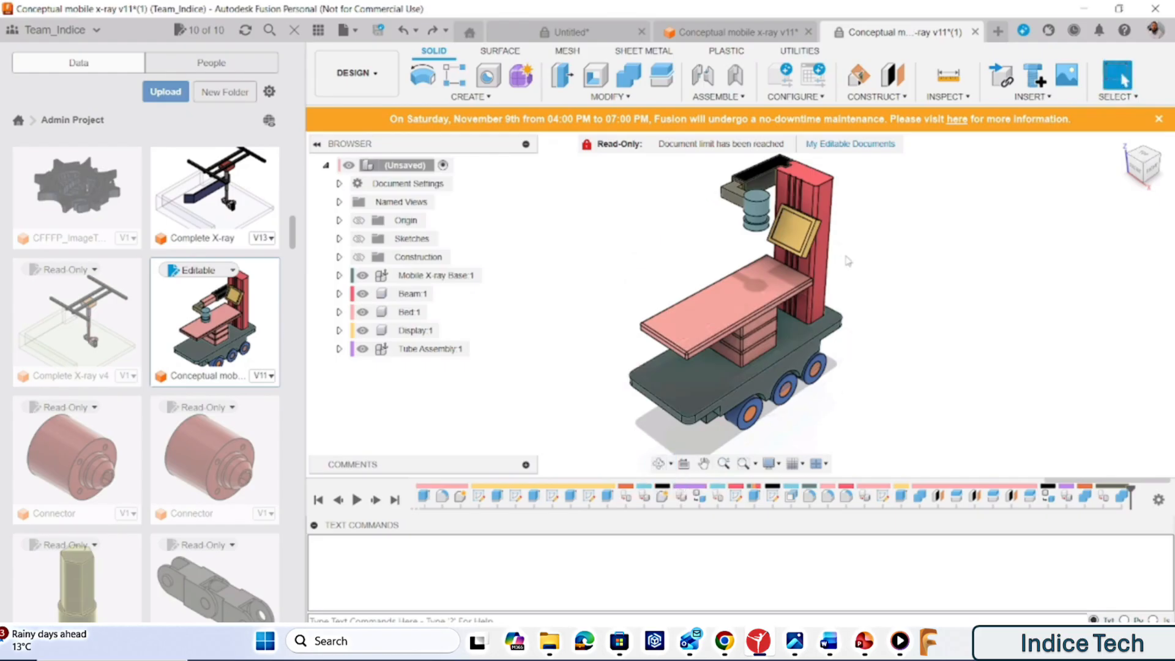
pyautogui.click(742, 97)
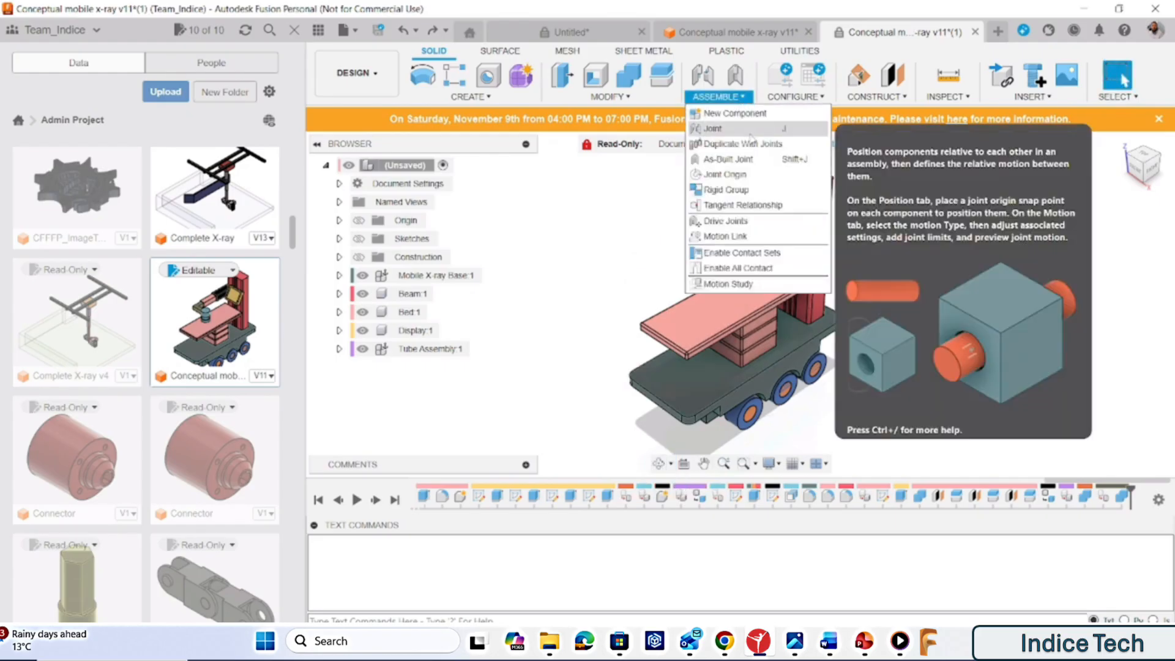
pyautogui.click(755, 130)
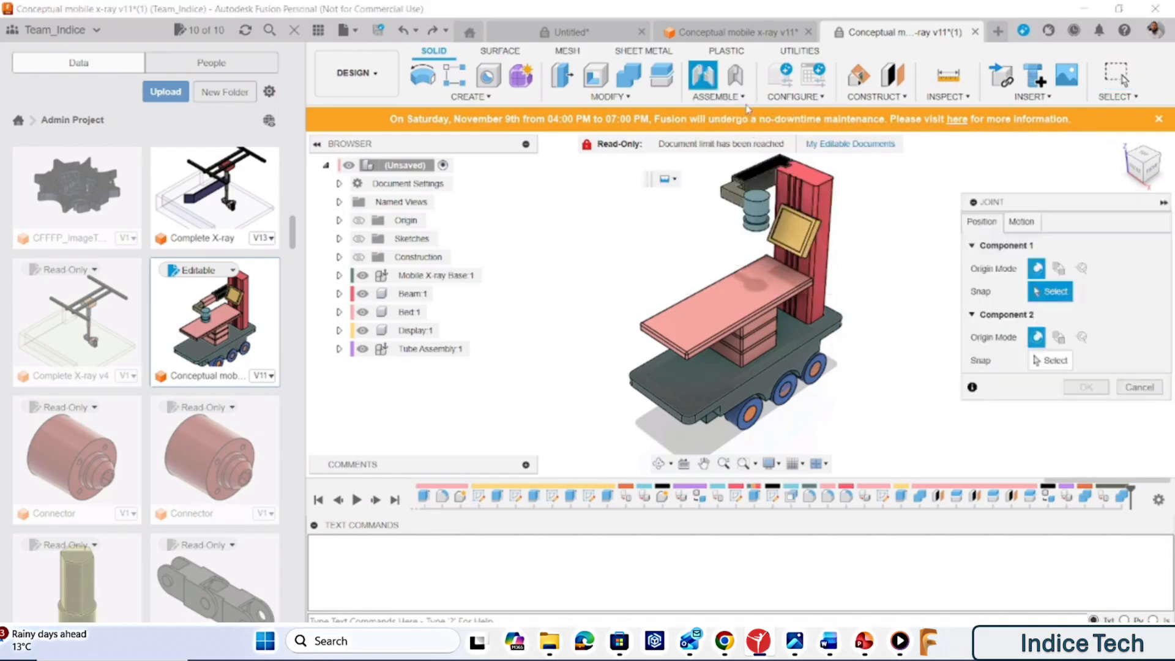
pyautogui.click(744, 98)
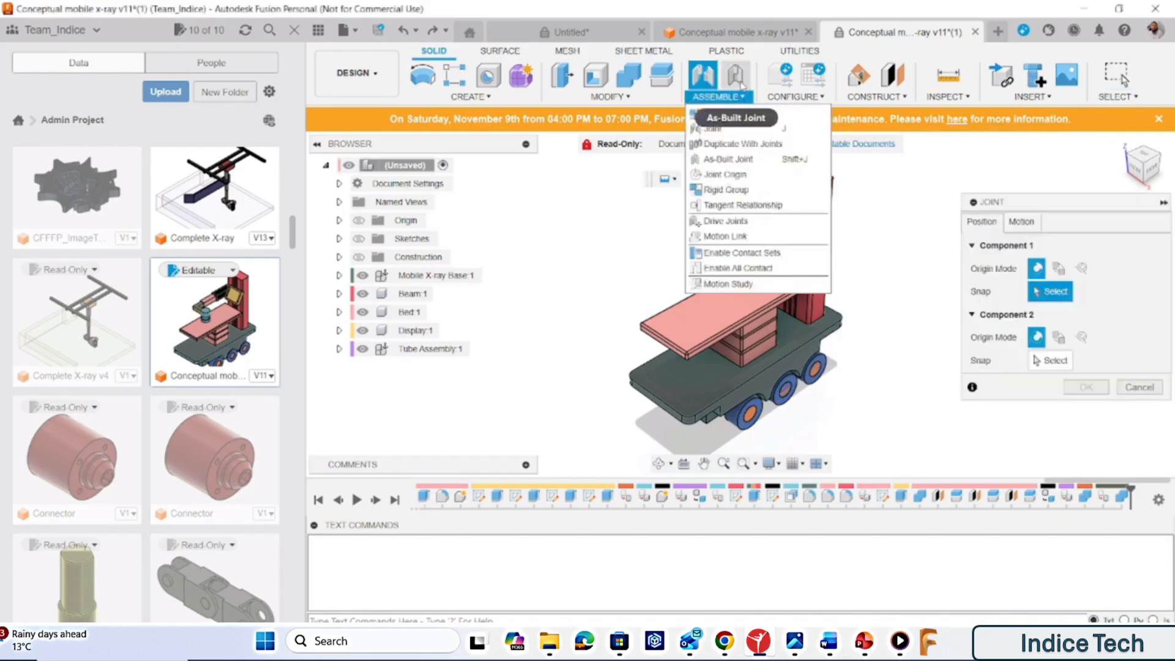
# Create a Rigid as-built joint between the mobile X-ray base and the vertical beam.
pyautogui.click(738, 76)
pyautogui.click(796, 359)
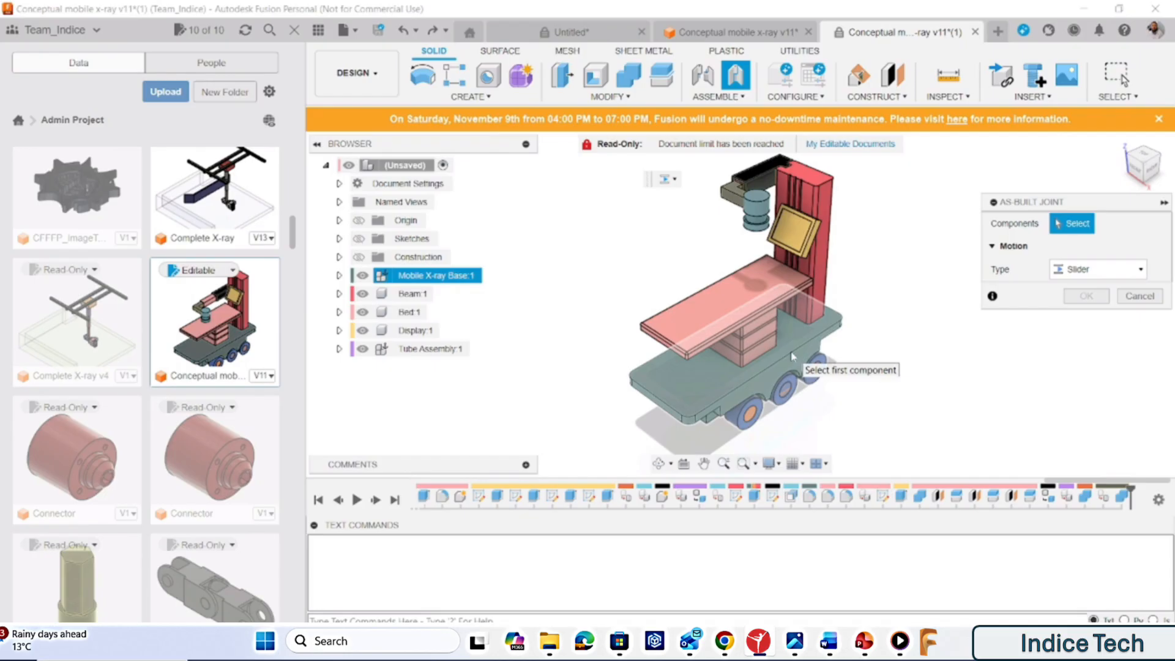
pyautogui.click(794, 358)
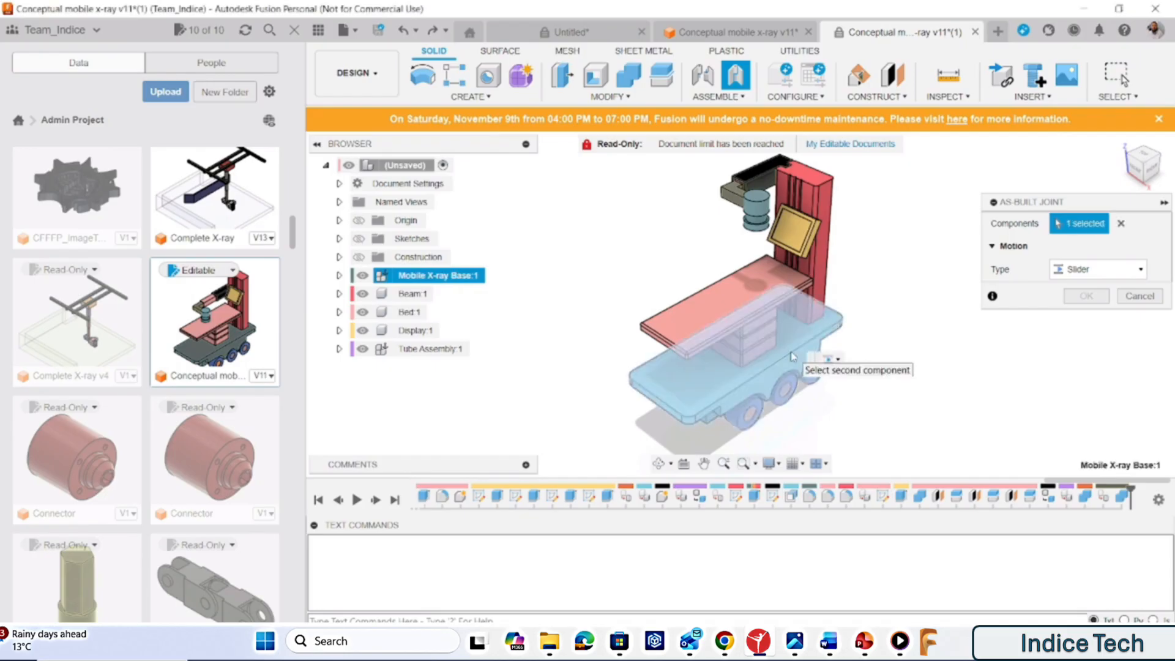
pyautogui.click(824, 260)
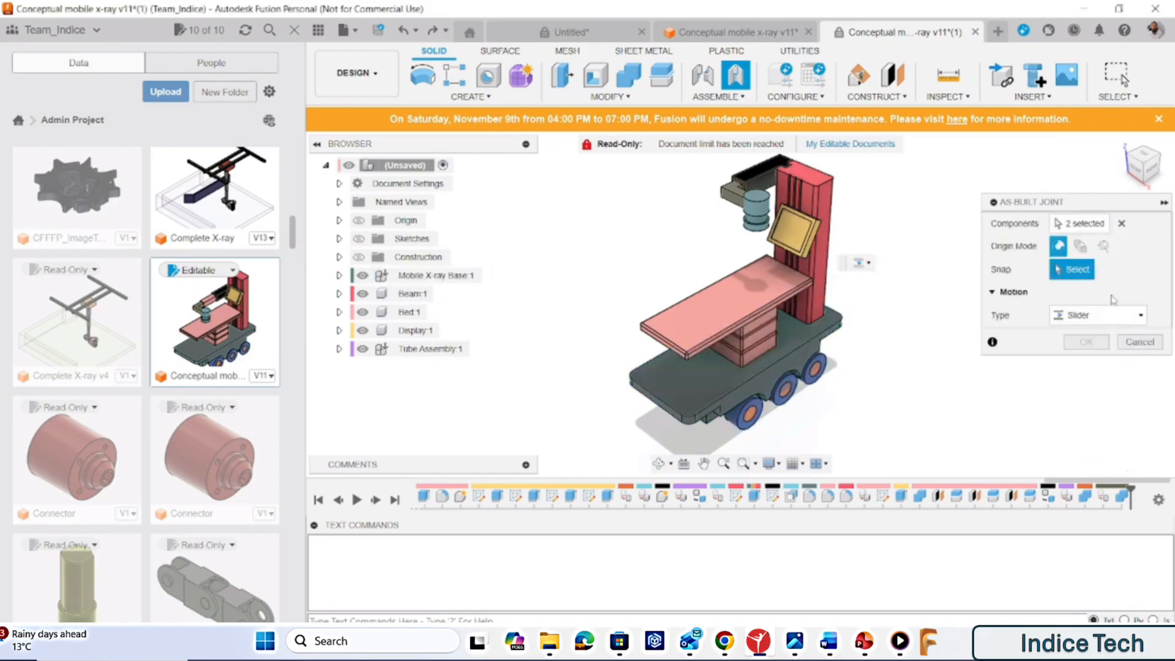
pyautogui.click(1115, 317)
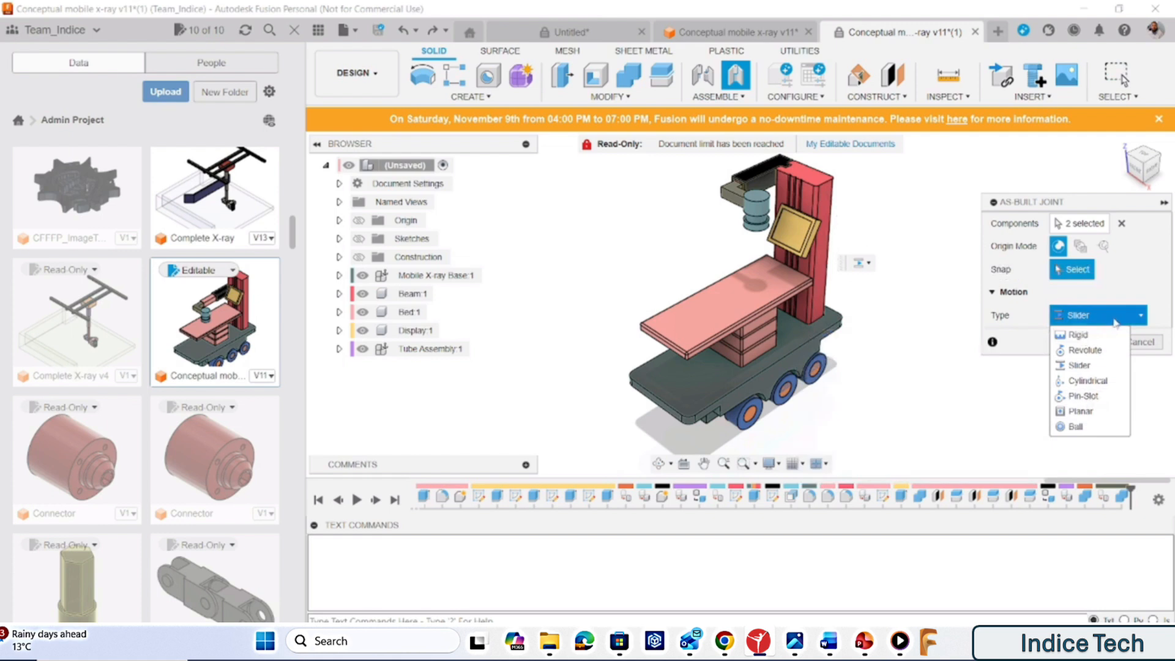
pyautogui.click(1083, 335)
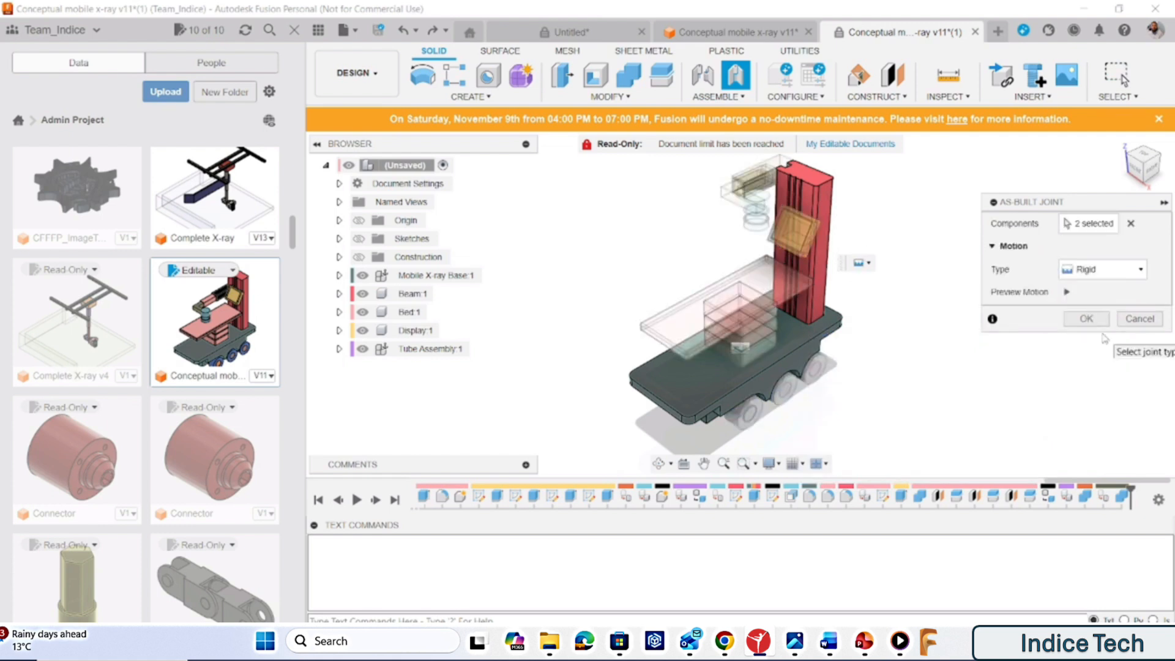
pyautogui.click(1086, 319)
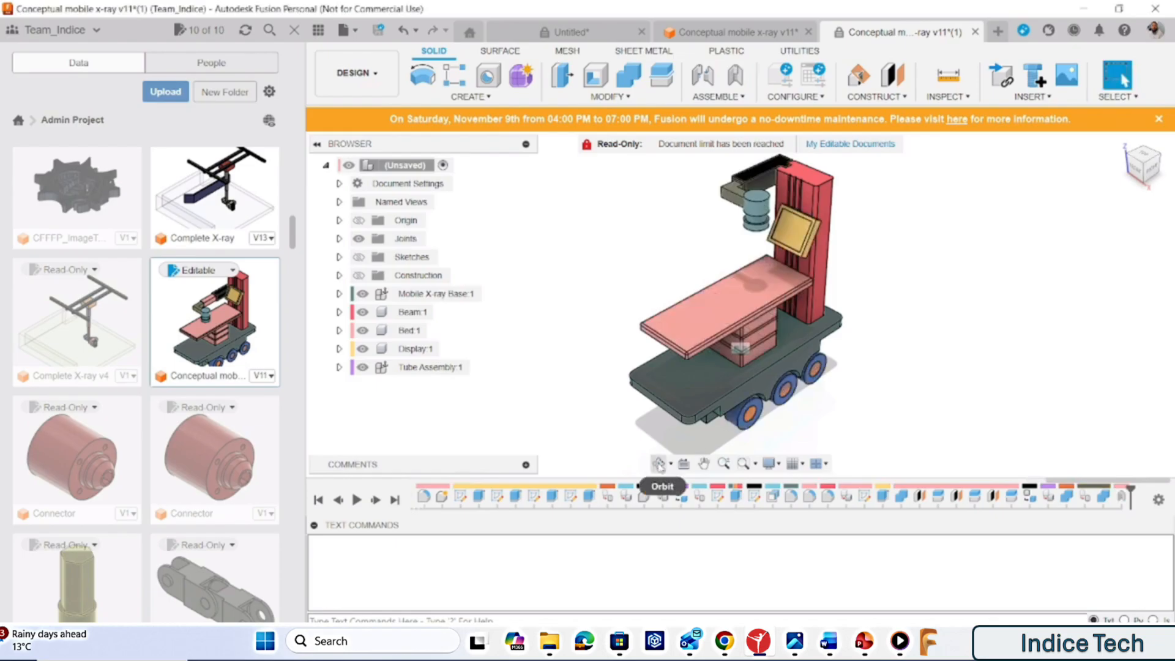
# Set up a Slider as-built joint between the black tube and the vertical beam, with its origin at the beam's top.
pyautogui.click(656, 463)
pyautogui.moveTo(695, 320); pyautogui.dragTo(876, 244)
pyautogui.click(725, 464)
pyautogui.moveTo(605, 280); pyautogui.dragTo(617, 373)
pyautogui.click(735, 75)
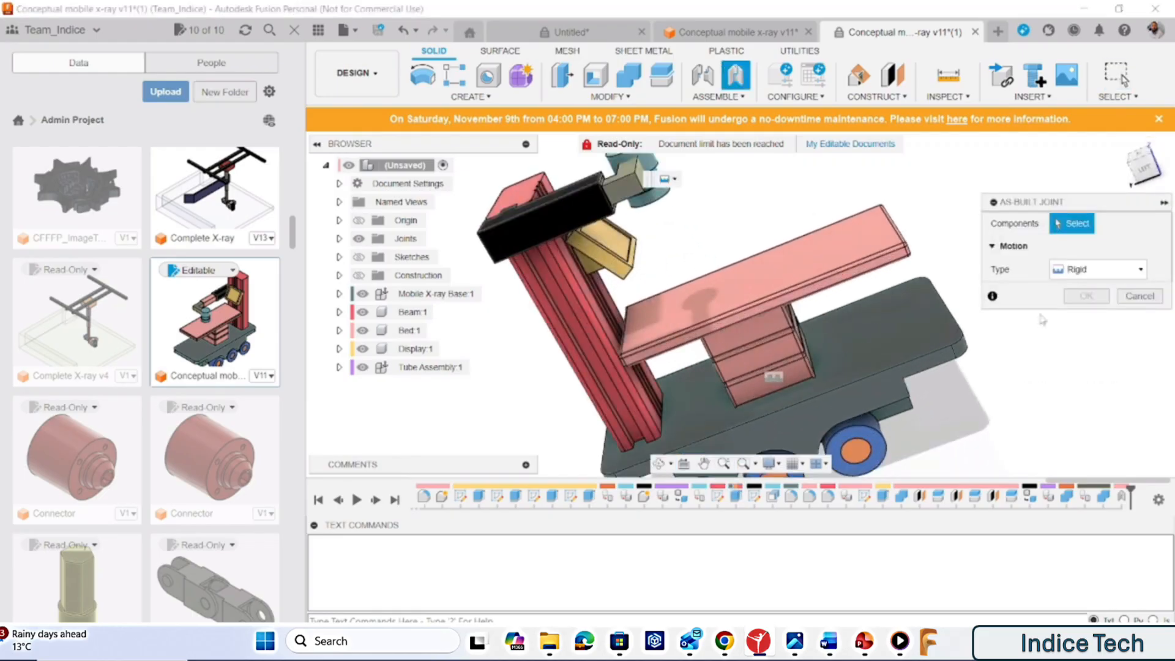
pyautogui.click(1132, 276)
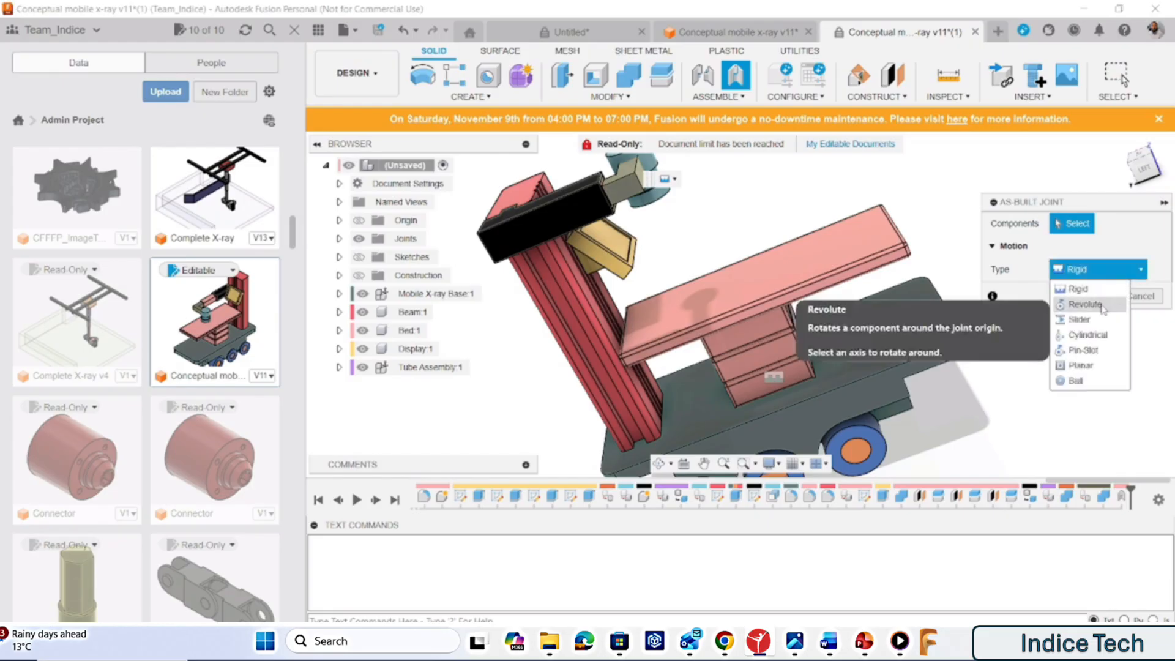
pyautogui.click(1099, 324)
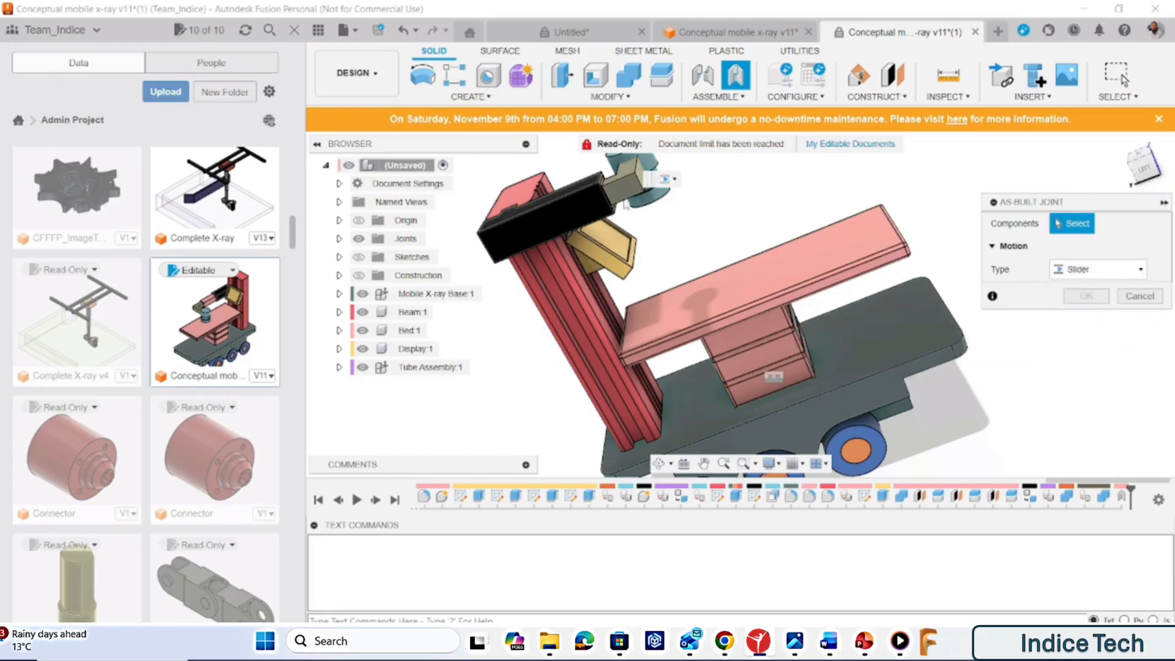
pyautogui.click(566, 215)
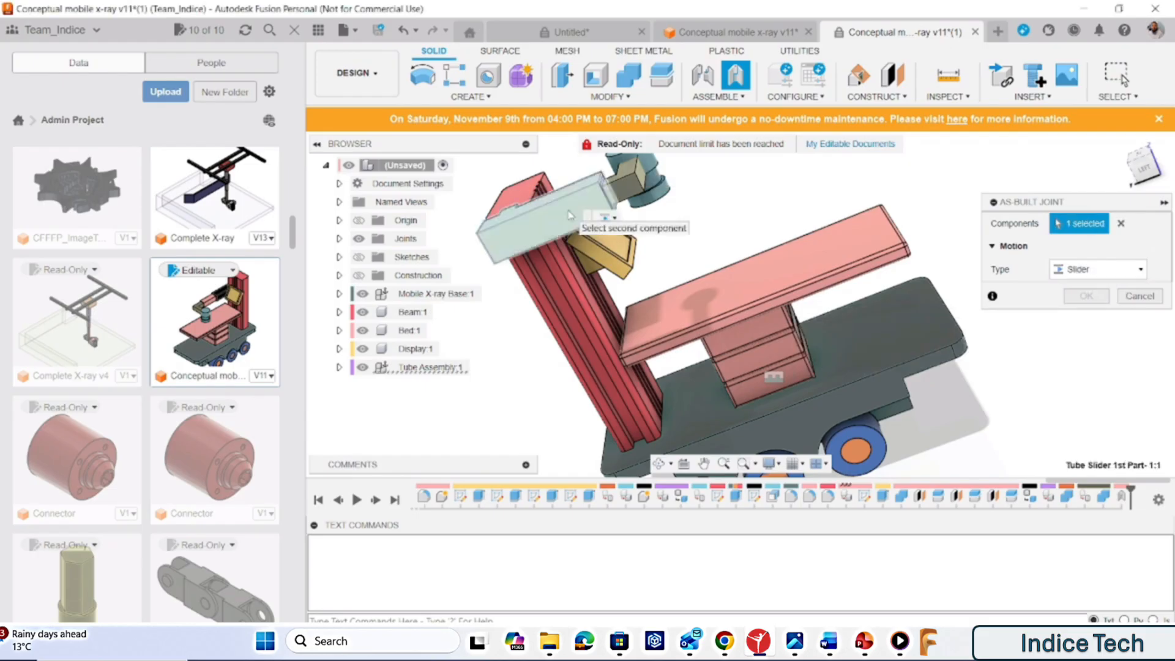
pyautogui.click(528, 190)
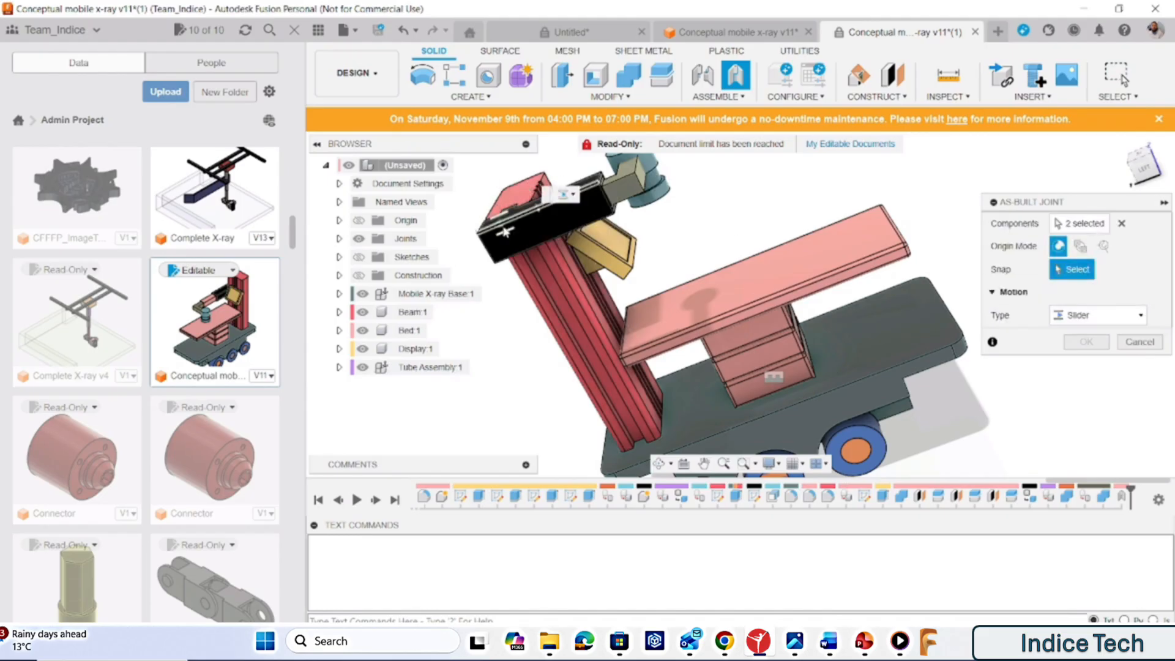
pyautogui.click(514, 199)
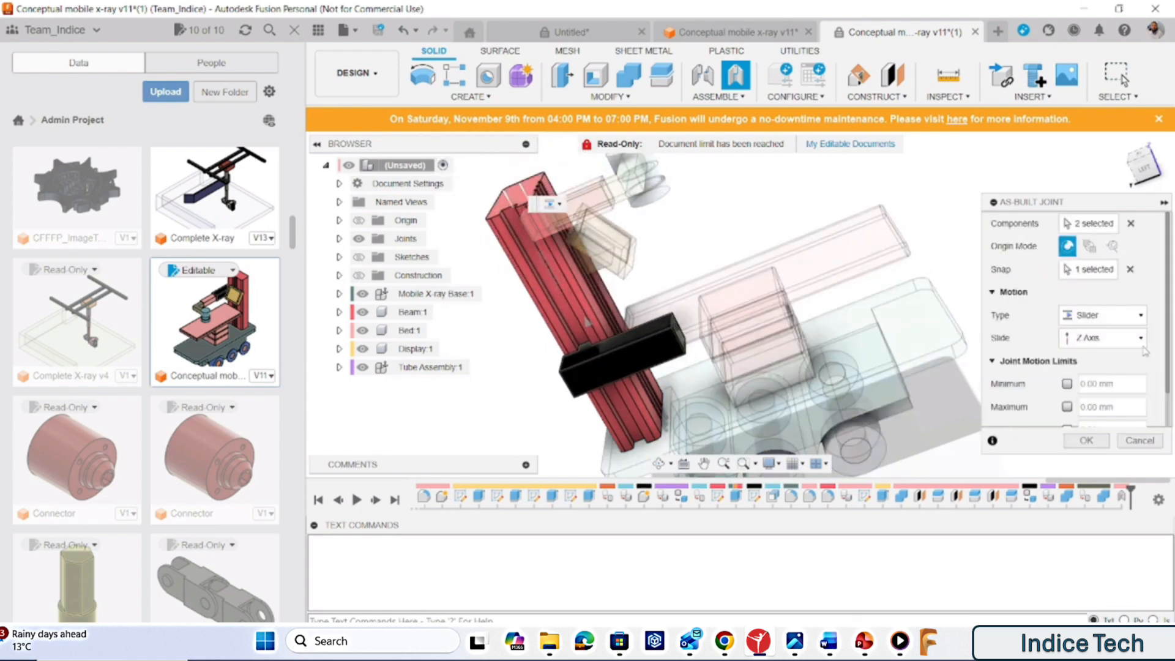
# Enable the minimum and maximum motion limits for the black tube's slider joint.
pyautogui.moveTo(1170, 335); pyautogui.dragTo(1168, 376)
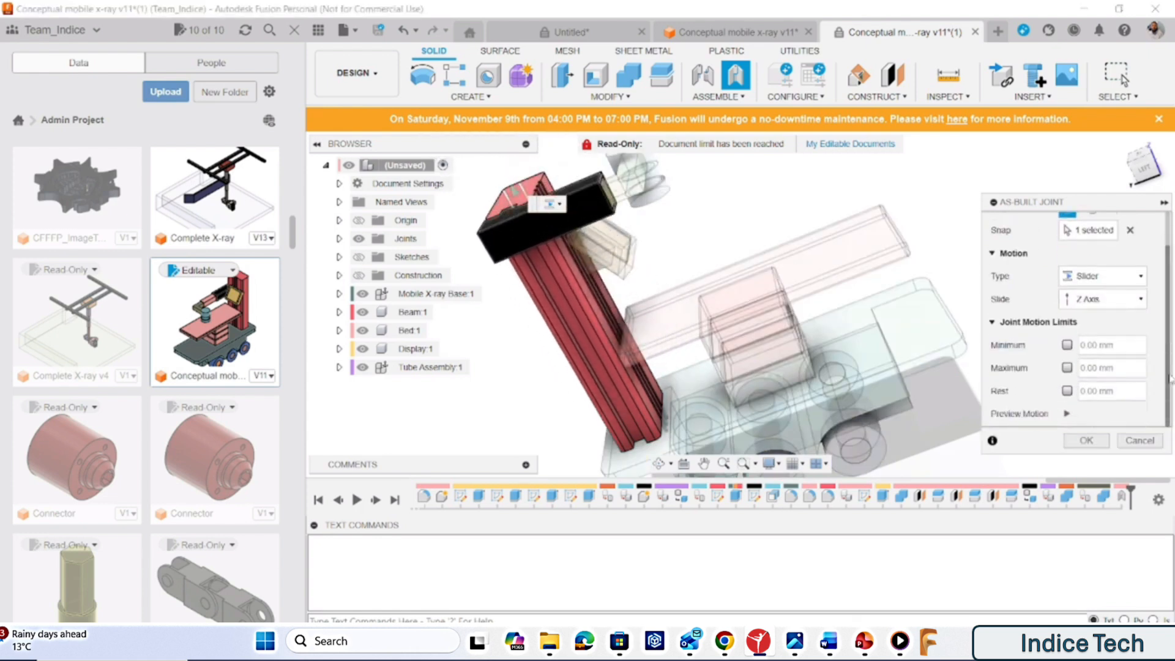
pyautogui.click(1068, 346)
pyautogui.click(1064, 368)
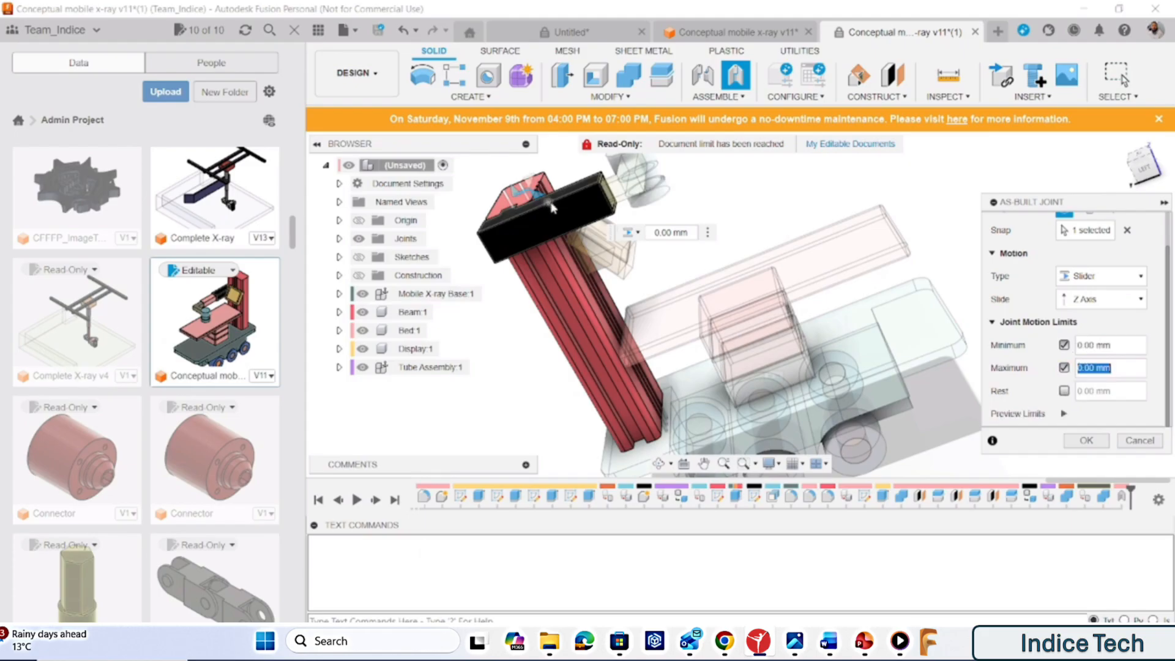
# Try a minimum limit of -400 mm for the black tube's travel down the beam.
pyautogui.moveTo(555, 213); pyautogui.dragTo(584, 280)
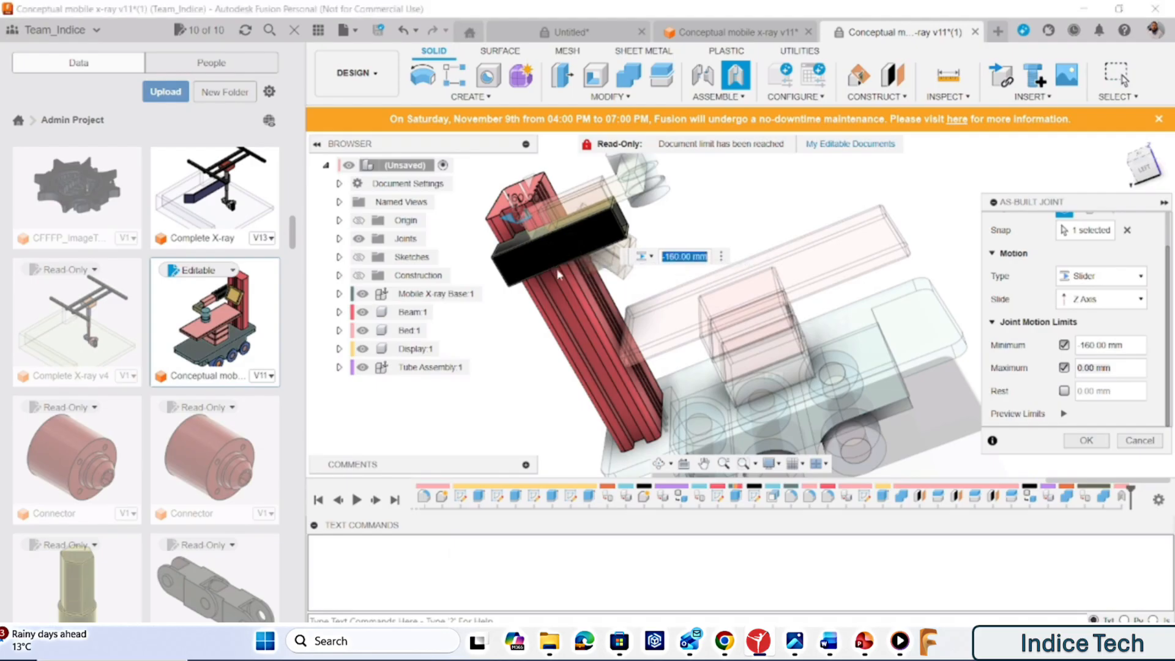
pyautogui.moveTo(519, 220); pyautogui.dragTo(530, 259)
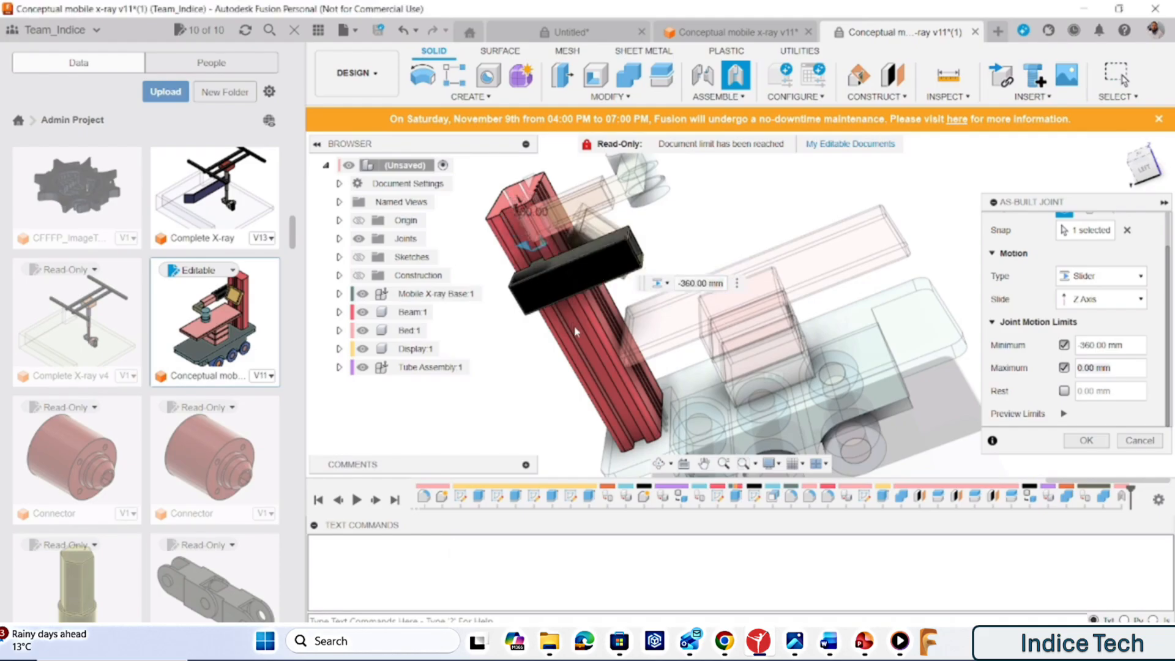
pyautogui.press('BackSpace')
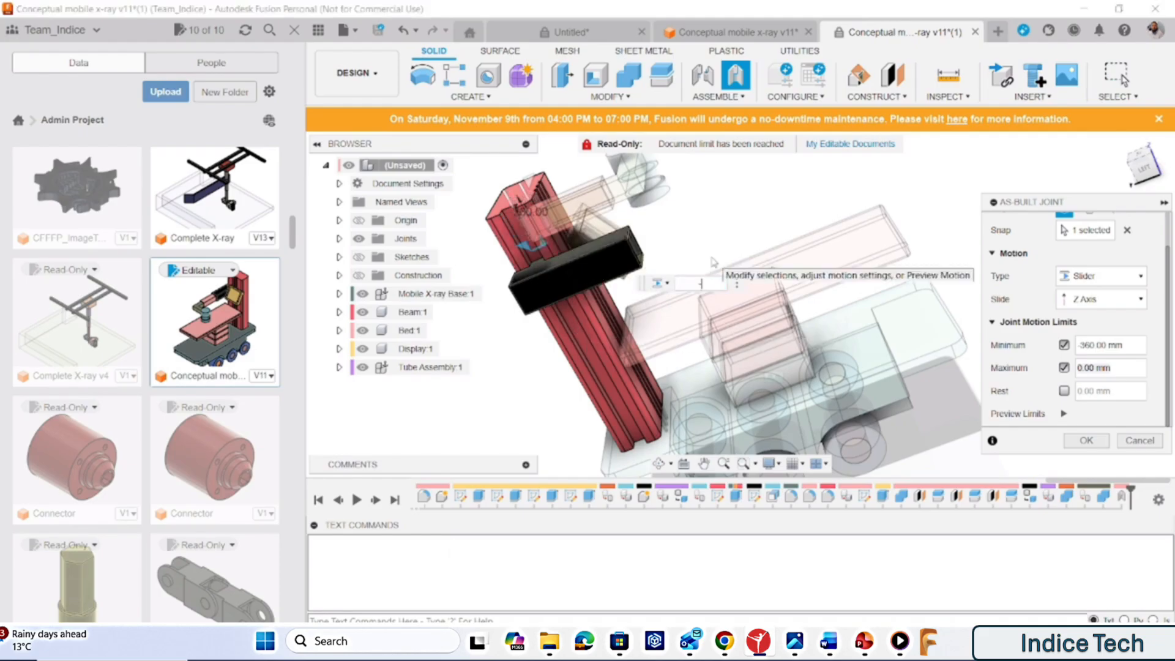
pyautogui.write('-400')
pyautogui.press('Return')
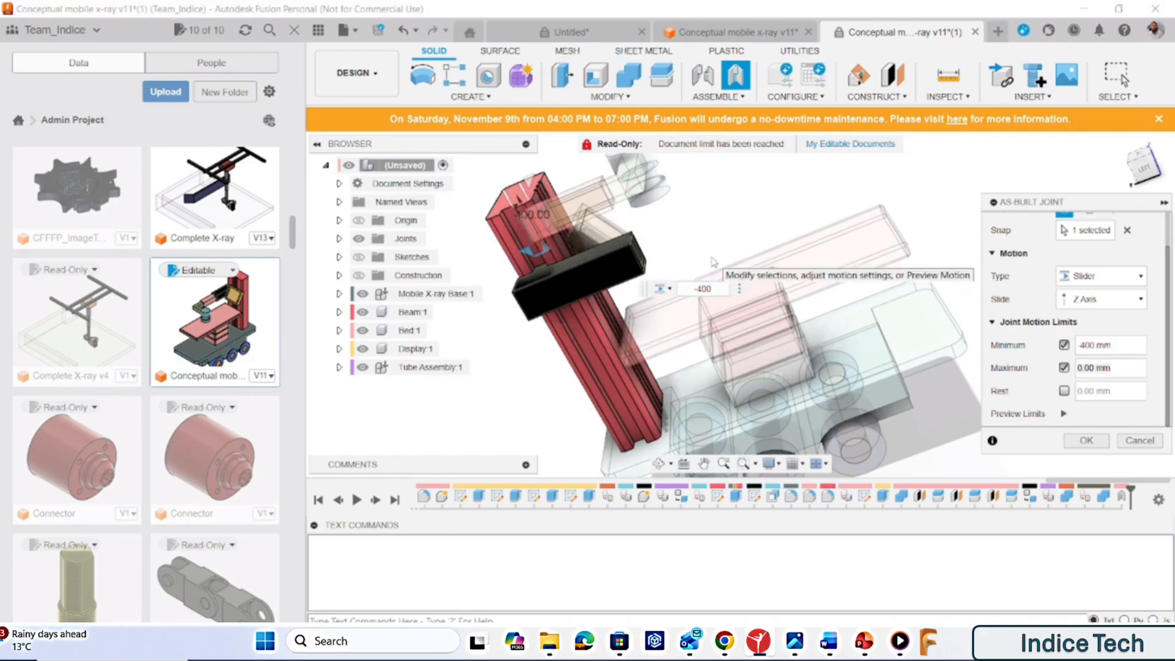
# Set the slider joint's minimum limit to -520 mm and finish the joint.
pyautogui.click(1144, 171)
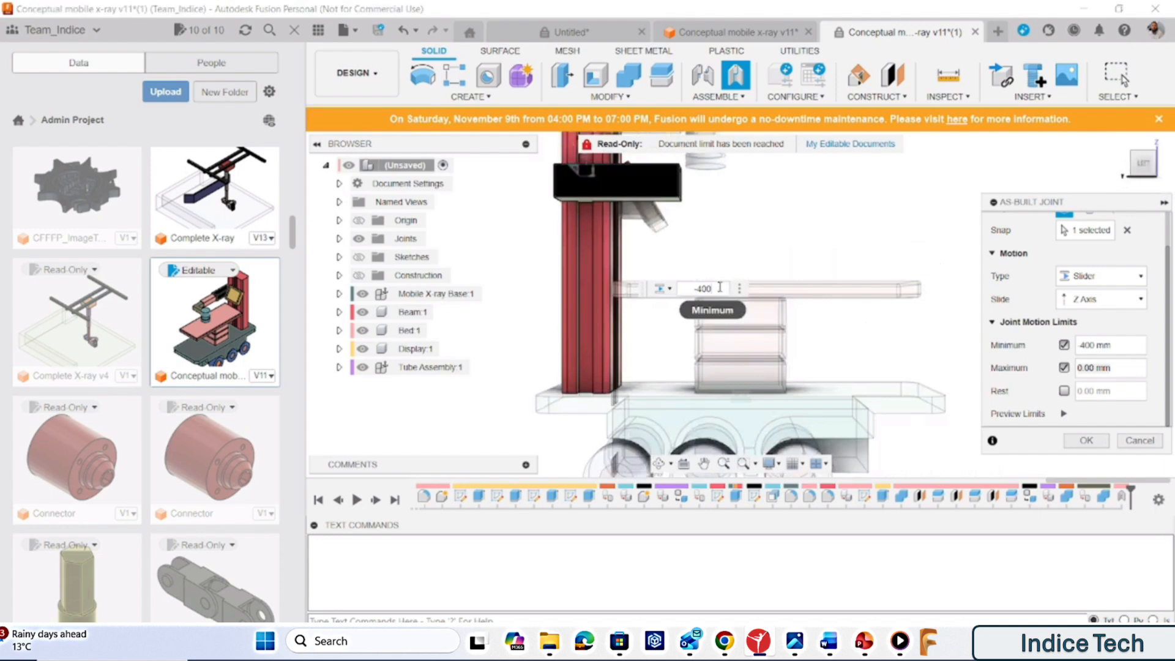
pyautogui.press('Return')
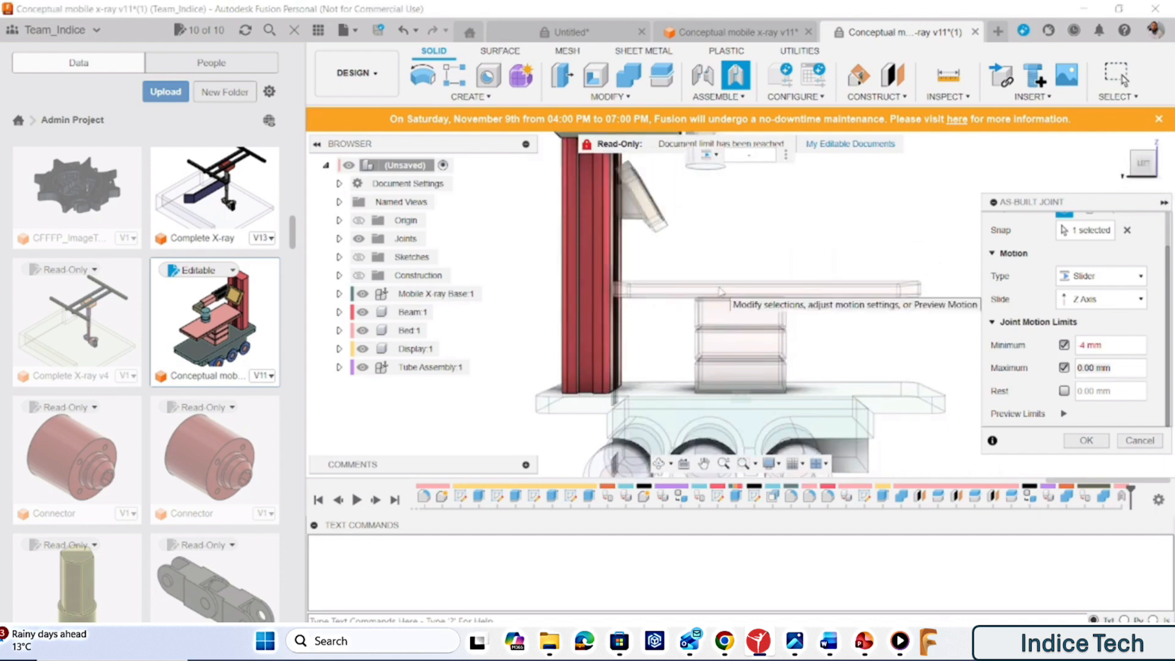
pyautogui.click(1117, 344)
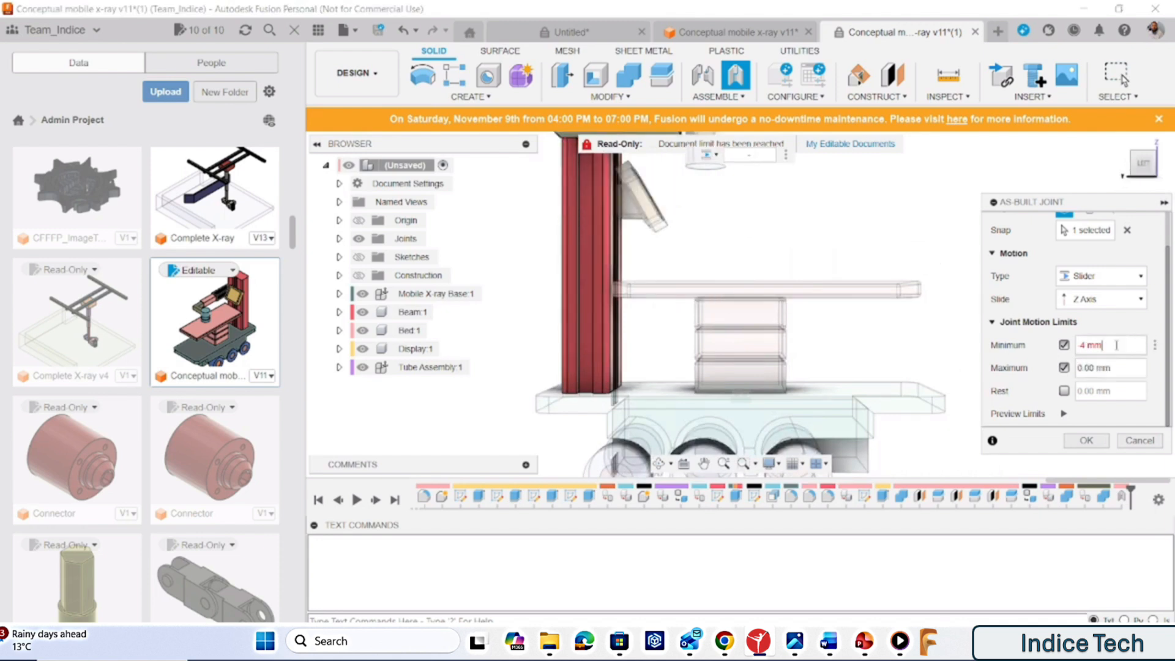
pyautogui.write('500')
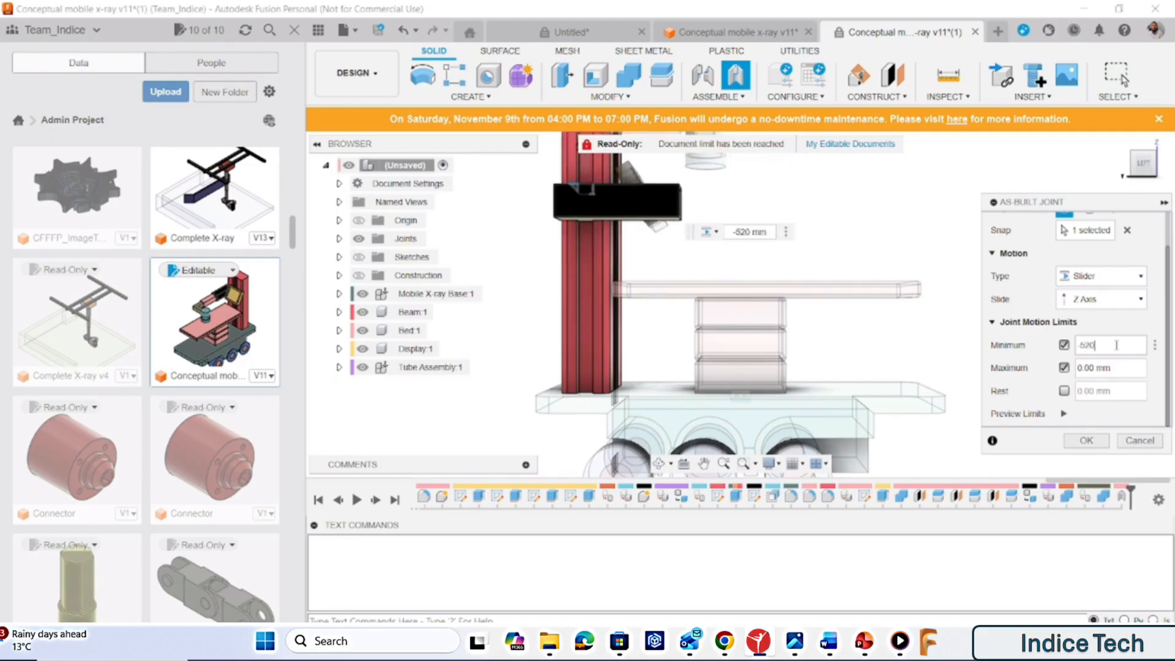
pyautogui.press('Return')
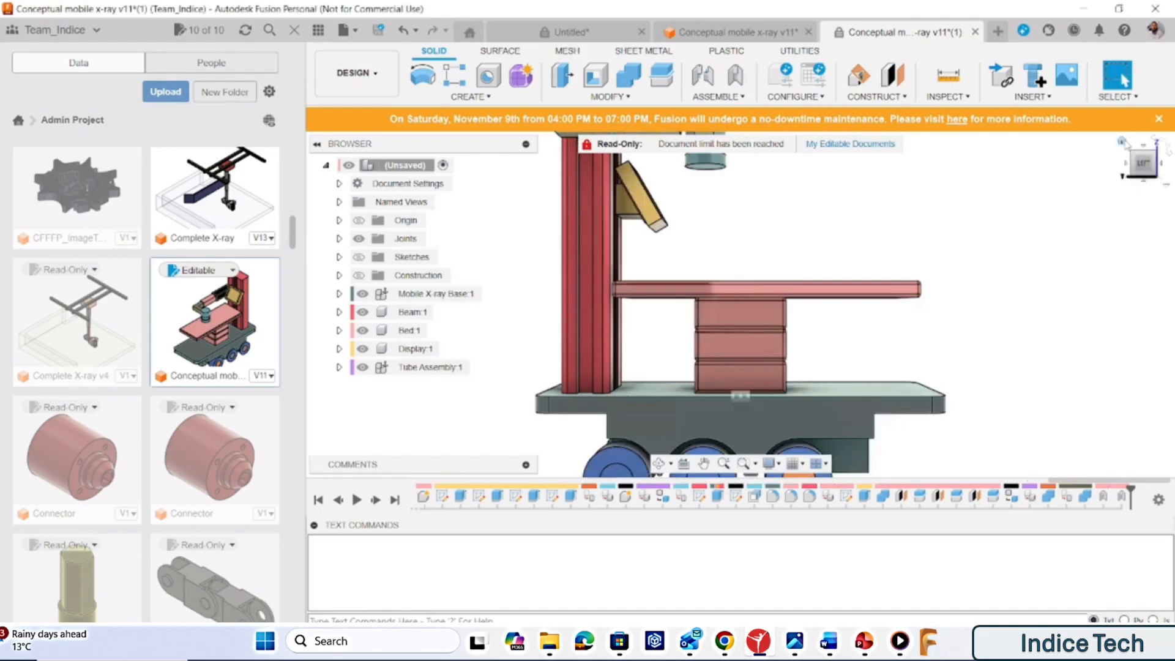
# Slide the black tube along the vertical beam to check the joint's motion.
pyautogui.click(1122, 141)
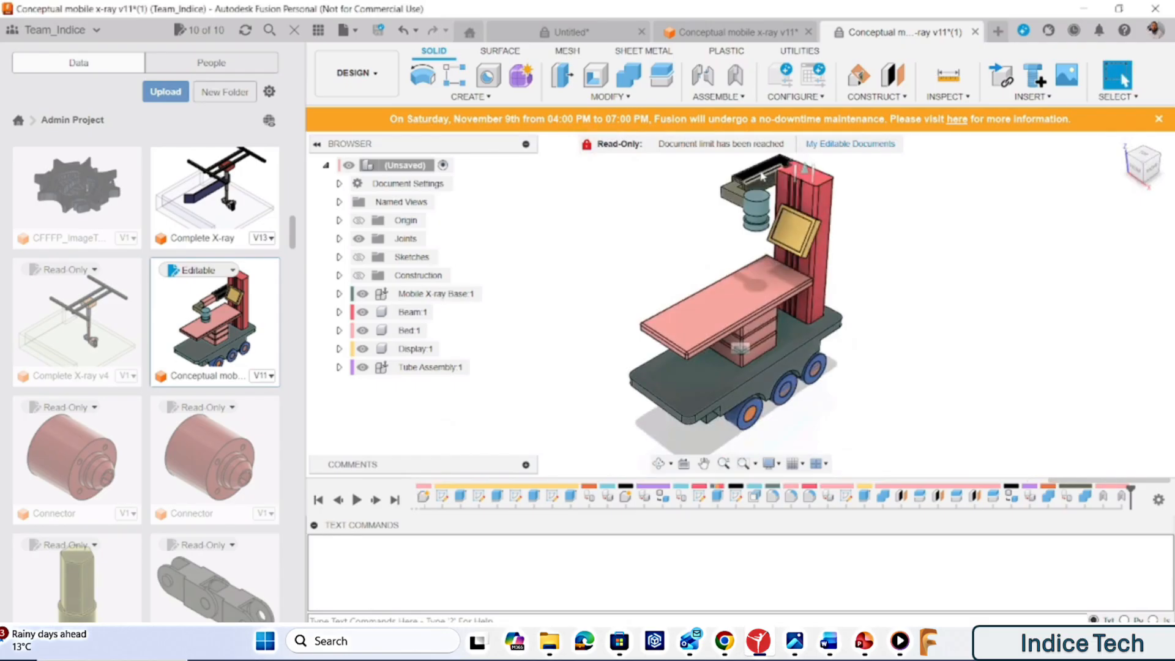
pyautogui.click(762, 176)
pyautogui.moveTo(762, 177); pyautogui.dragTo(759, 209)
# Set up a Slider as-built joint between the inner tube and the black tube, with its origin at the black tube's open-end corner.
pyautogui.moveTo(1142, 167)
pyautogui.click(724, 463)
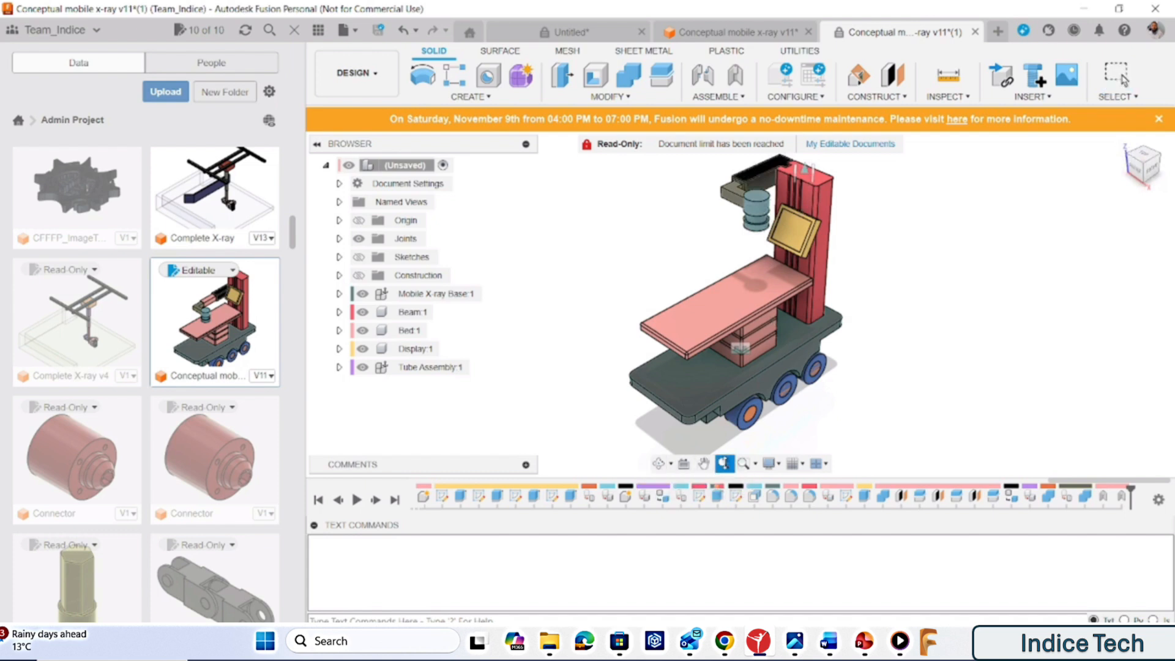
pyautogui.moveTo(760, 217); pyautogui.dragTo(746, 396)
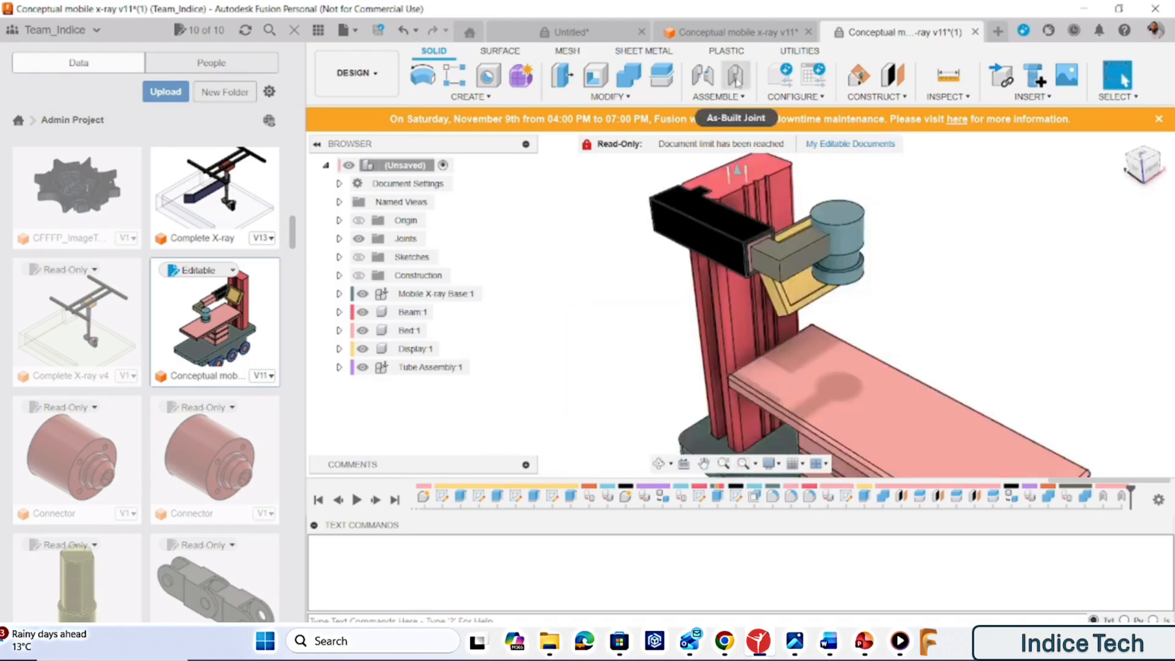
pyautogui.click(737, 79)
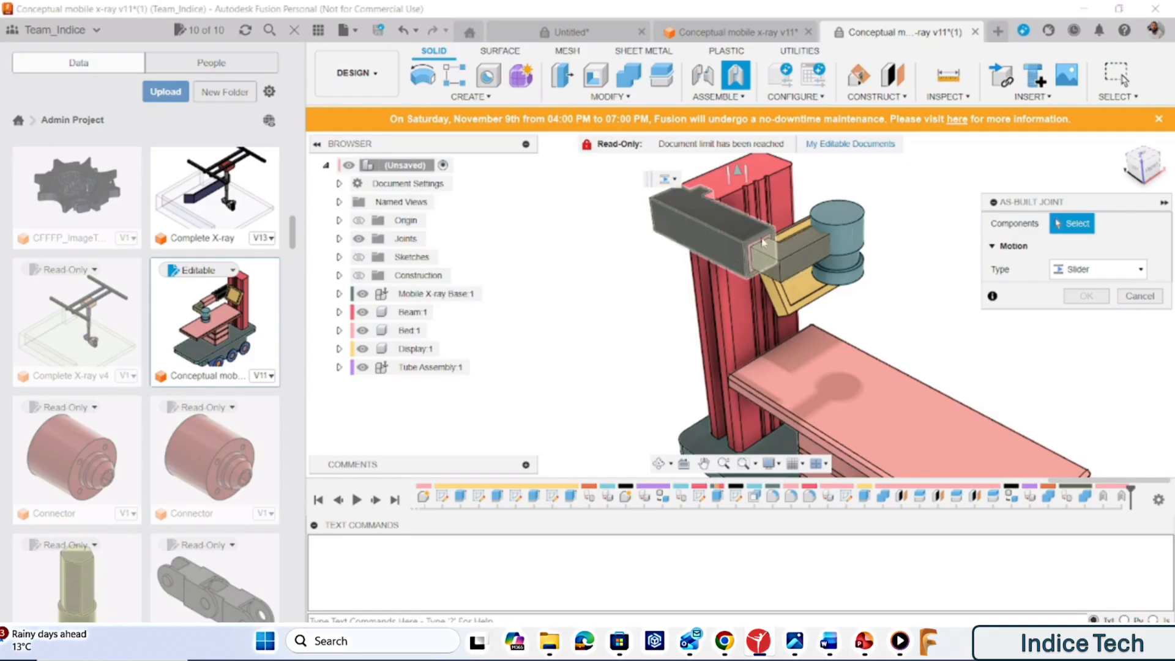
pyautogui.click(764, 247)
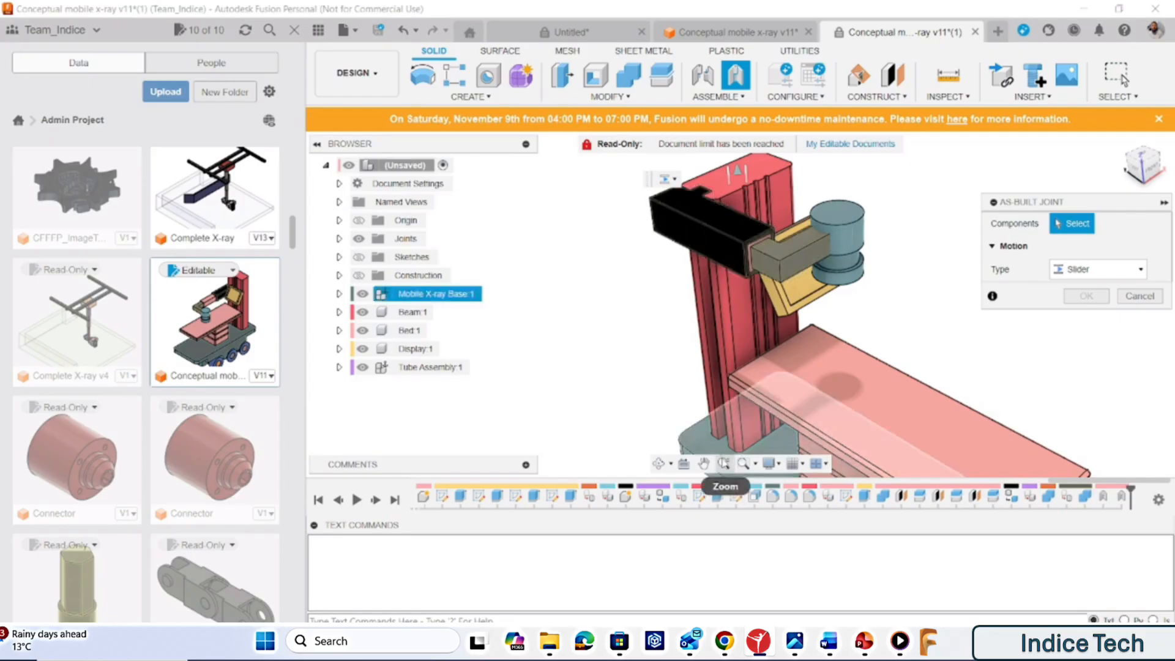
pyautogui.click(724, 463)
pyautogui.click(724, 464)
pyautogui.moveTo(746, 299); pyautogui.dragTo(751, 378)
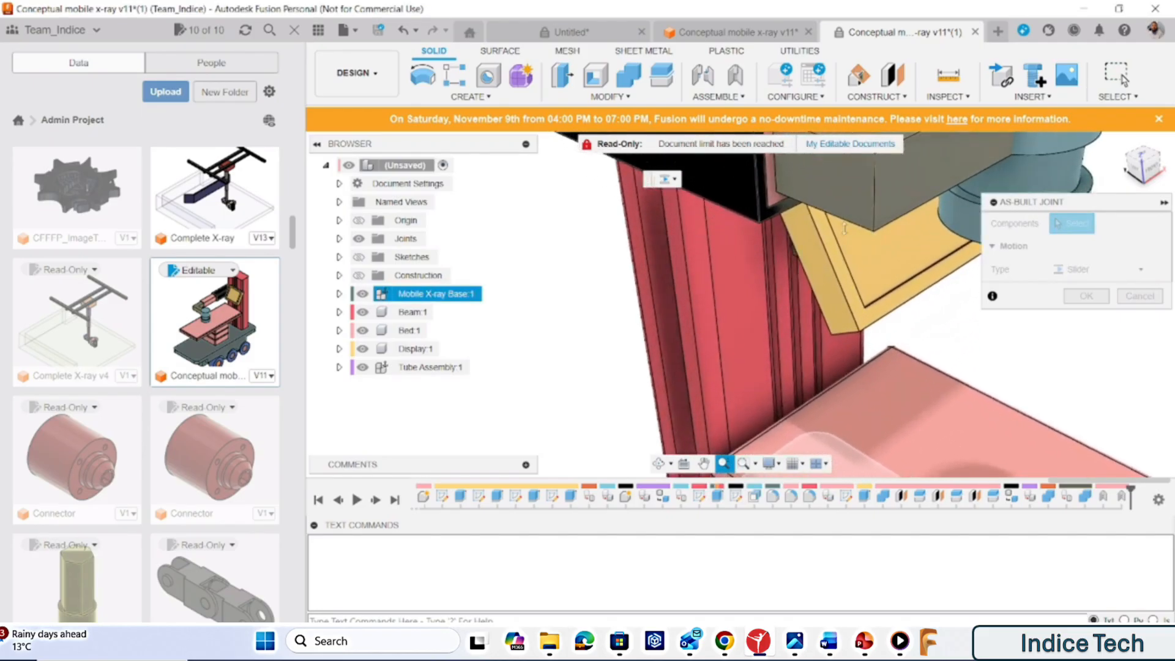
pyautogui.press('Escape')
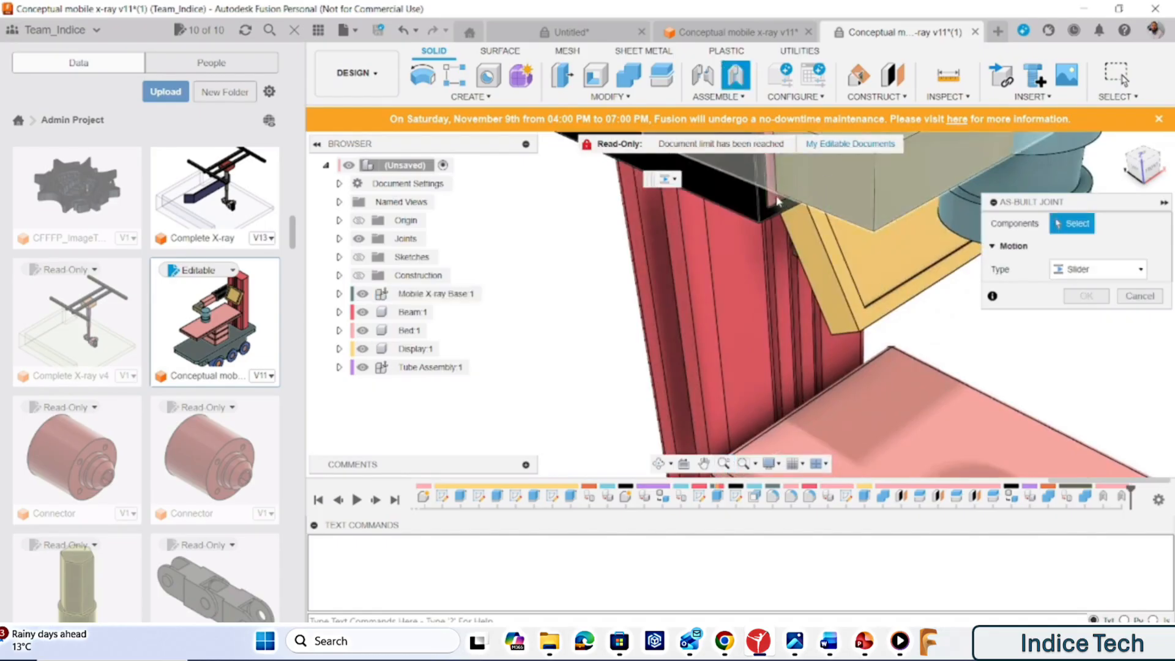
pyautogui.click(777, 204)
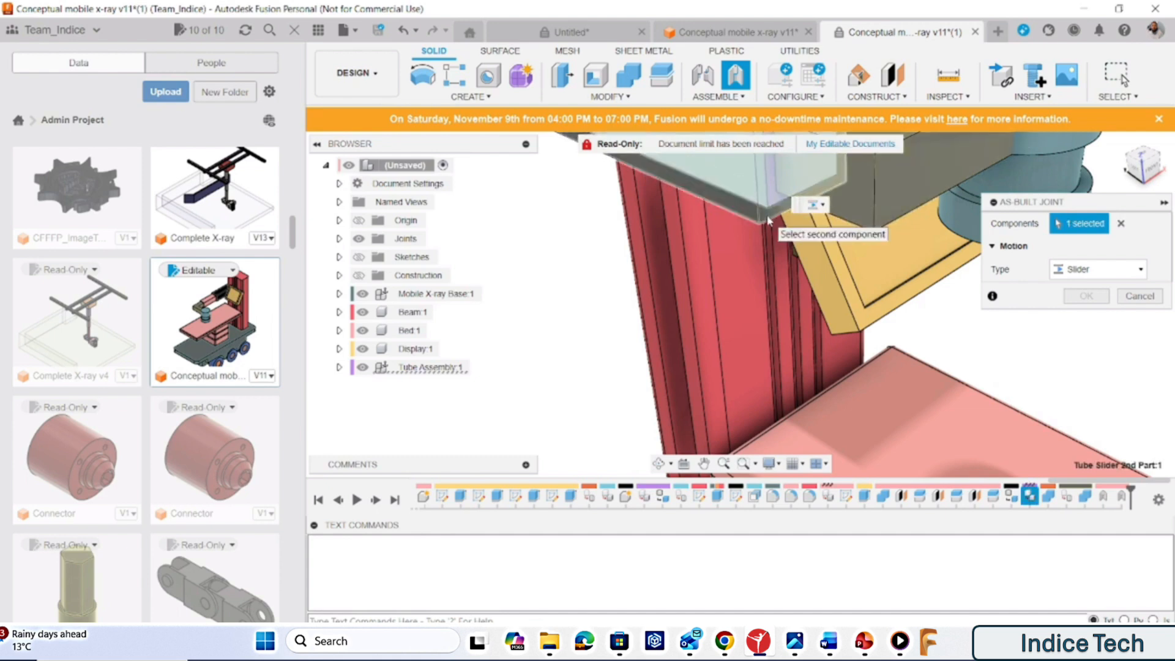
pyautogui.click(767, 215)
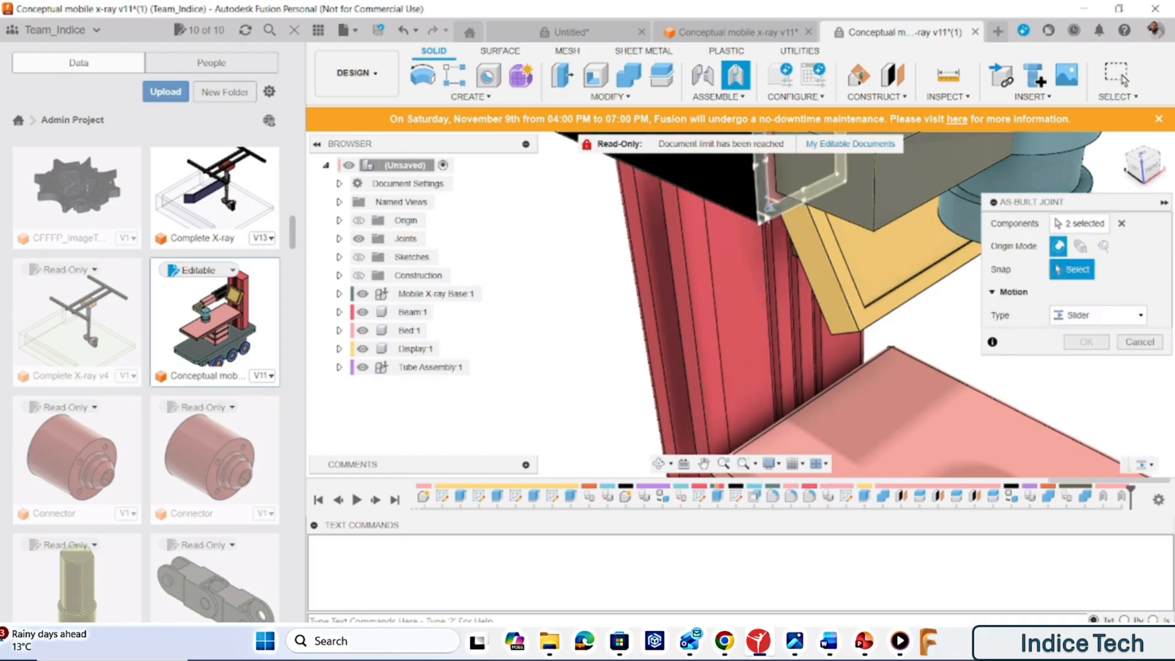
pyautogui.click(766, 218)
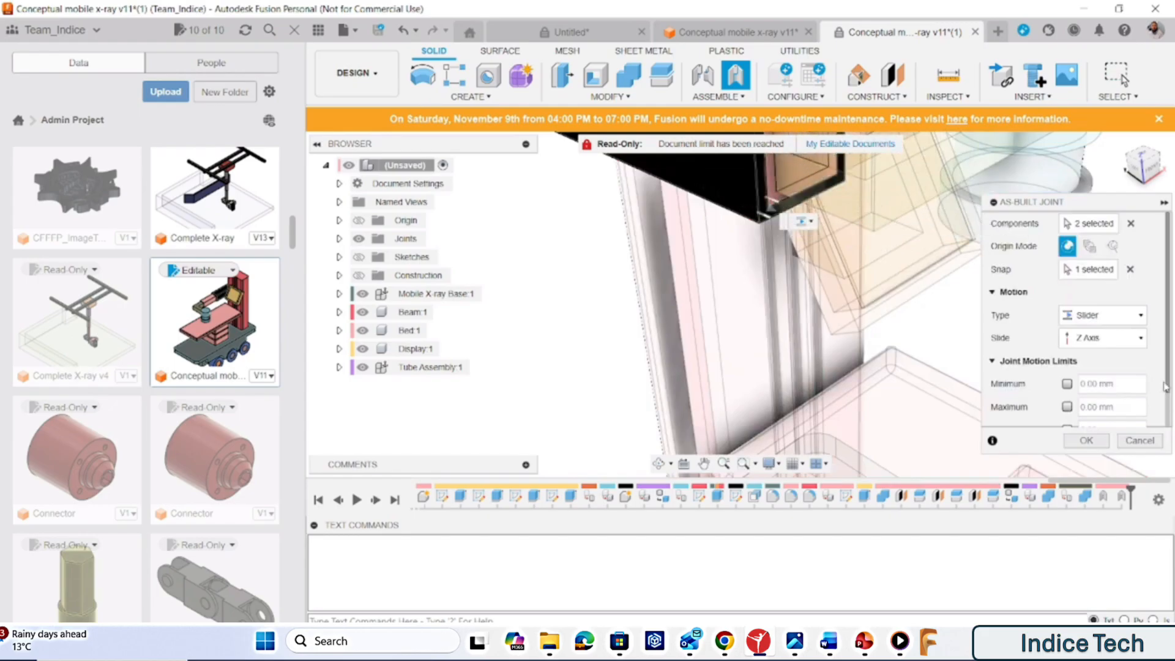
# Limit the inner tube's travel to a minimum of 0 mm and a maximum of 500 mm, and finish the joint.
pyautogui.moveTo(1165, 387); pyautogui.dragTo(1173, 416)
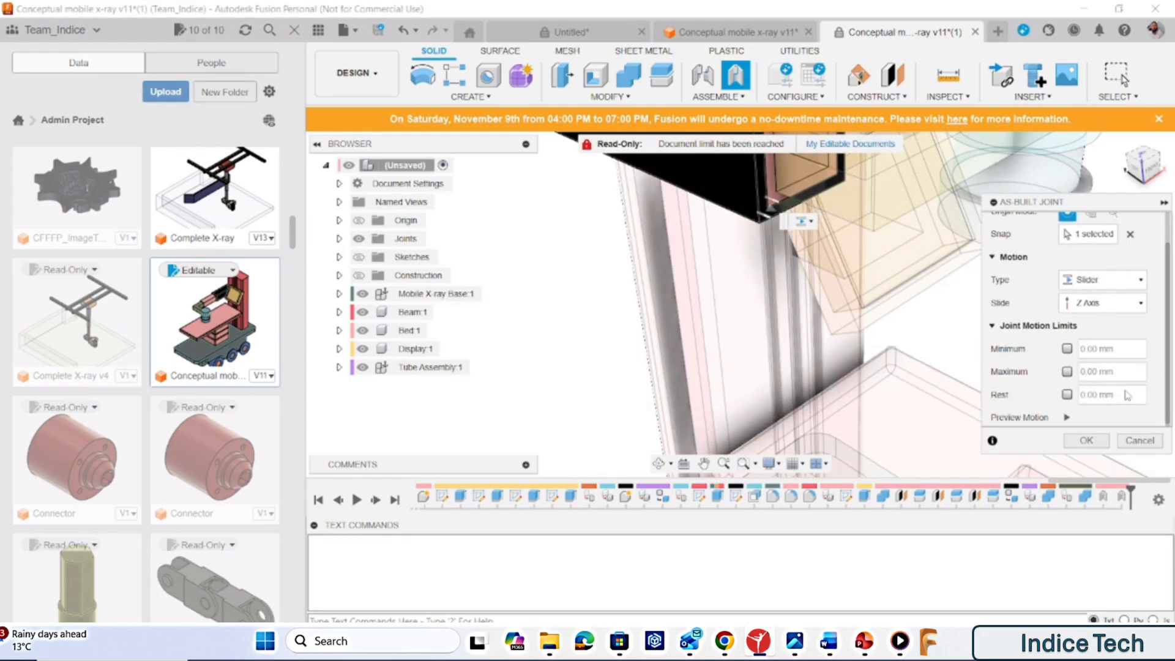
pyautogui.click(1067, 348)
pyautogui.click(1065, 372)
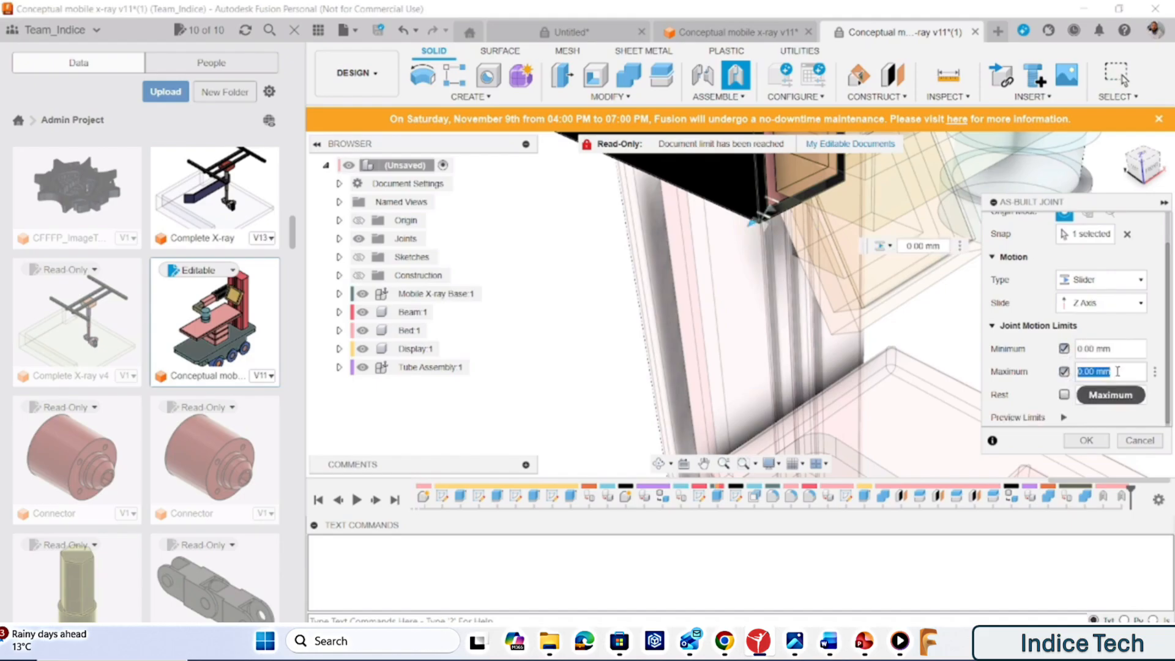
pyautogui.write('4')
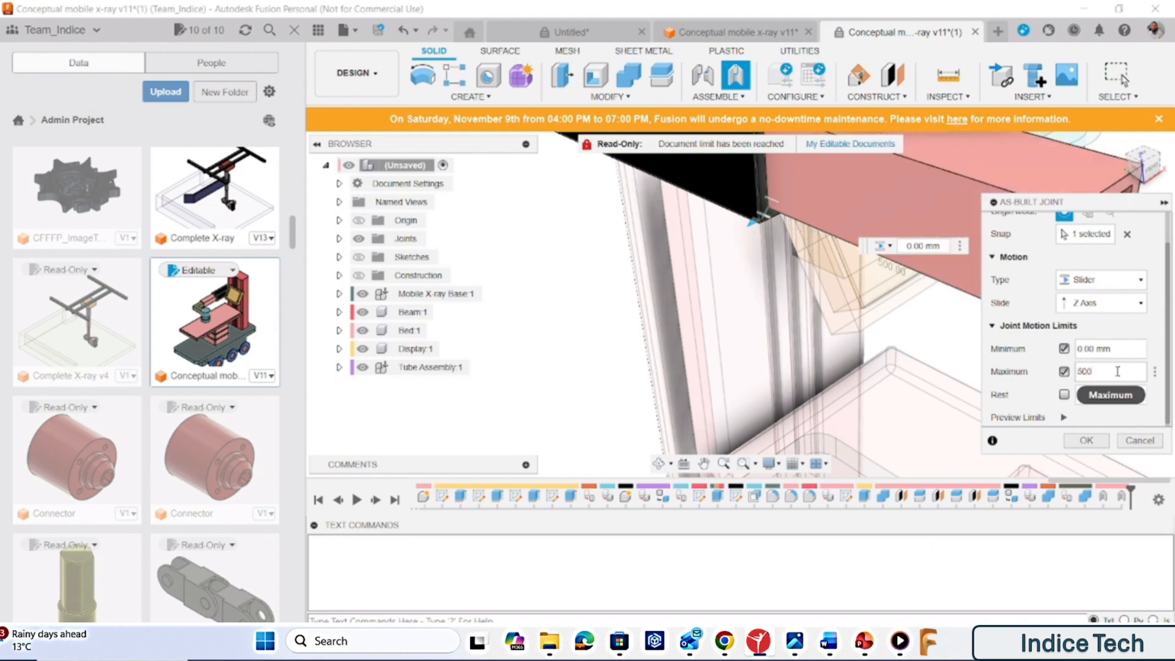
pyautogui.click(1087, 441)
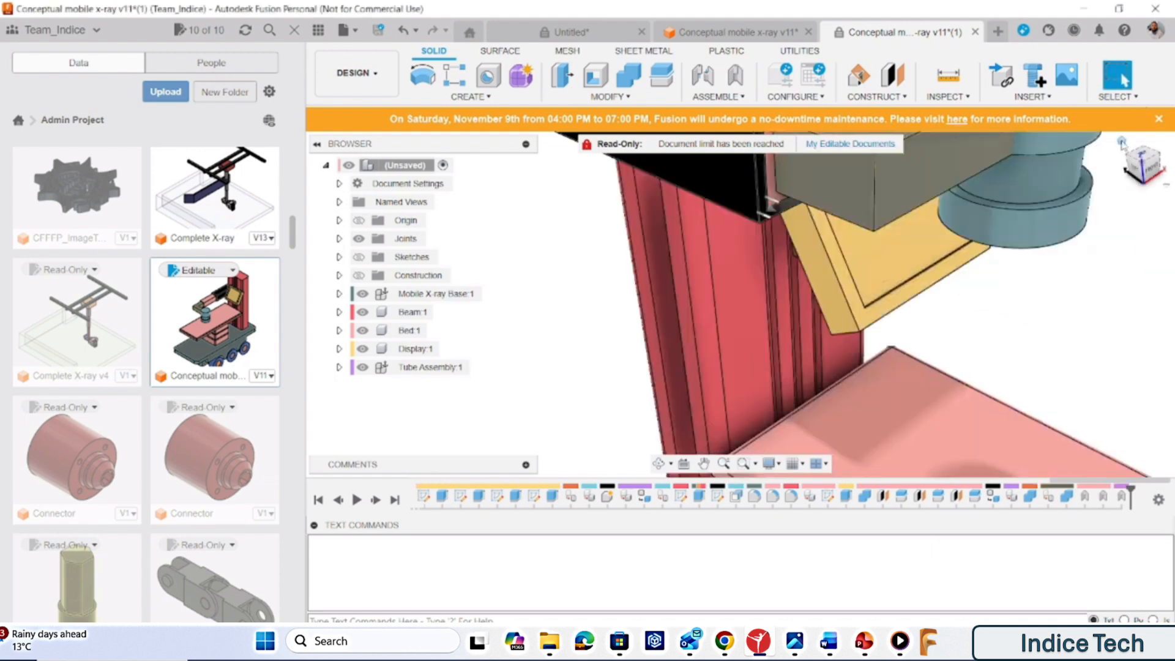
# Set up a Slider as-built joint between the grey arm and the pink inner tube, with its origin near the inner tube's open-end corner.
pyautogui.click(1122, 142)
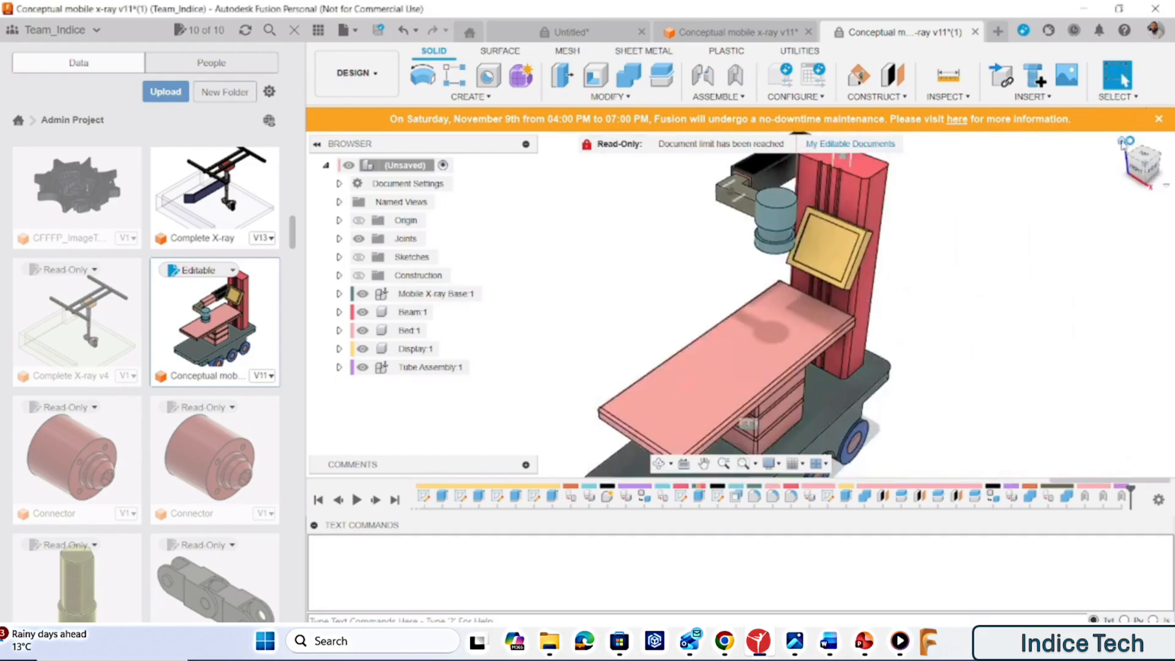
pyautogui.click(723, 465)
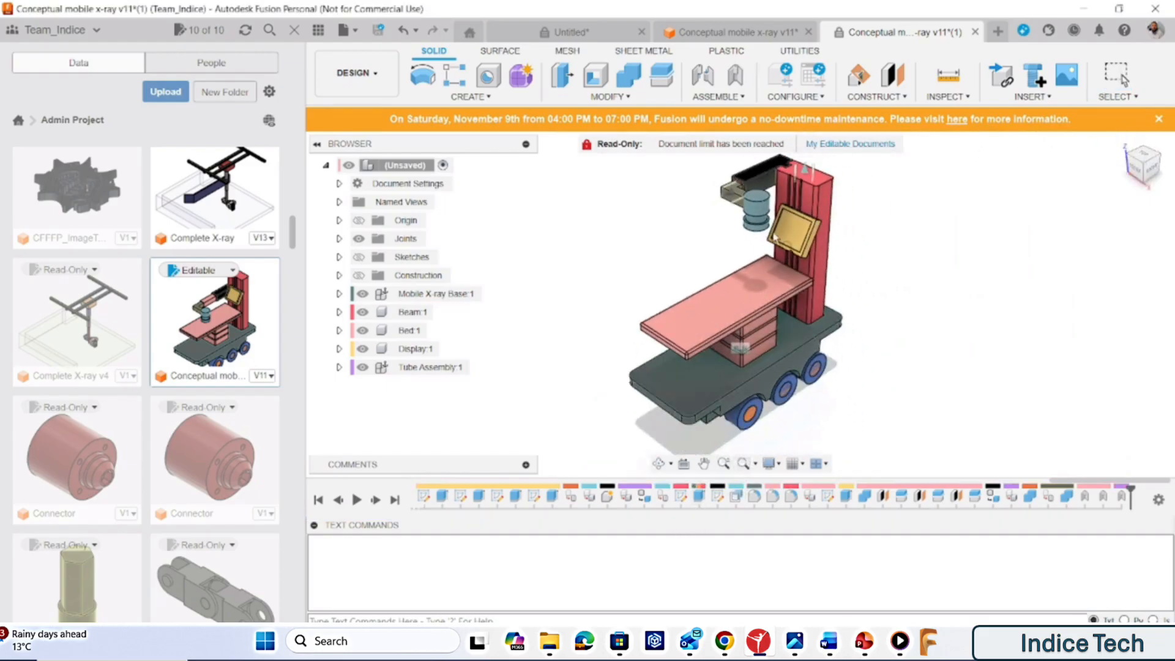
pyautogui.moveTo(786, 243); pyautogui.dragTo(690, 139)
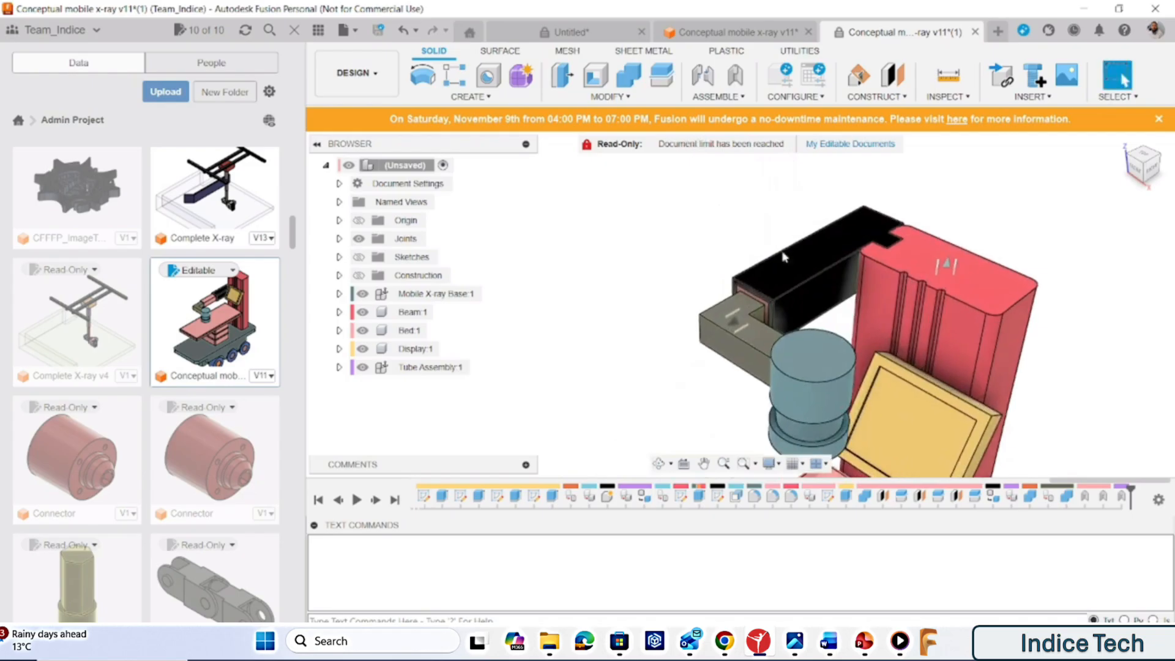
pyautogui.click(764, 308)
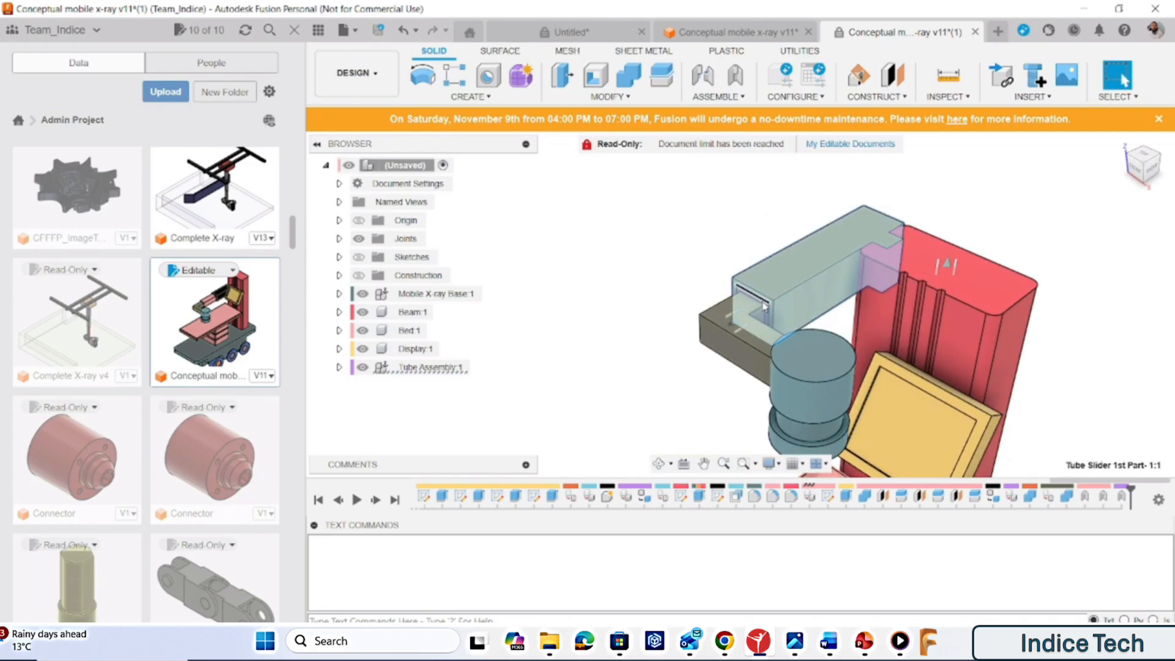
pyautogui.press('Escape')
pyautogui.click(724, 463)
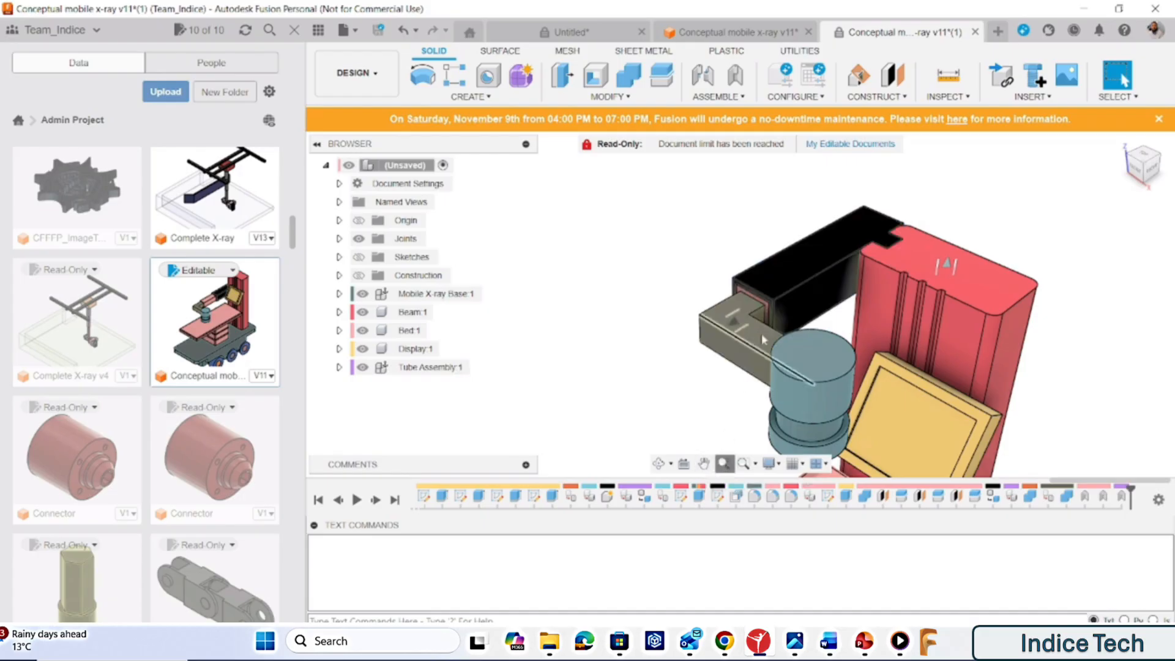
pyautogui.click(773, 313)
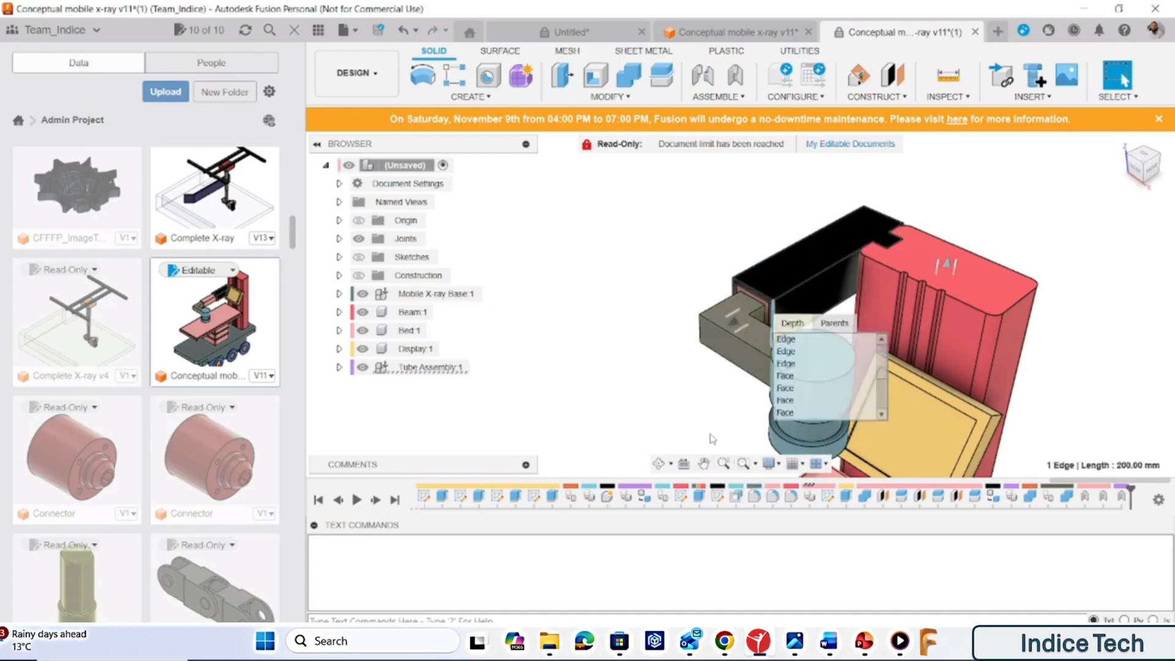
pyautogui.click(724, 464)
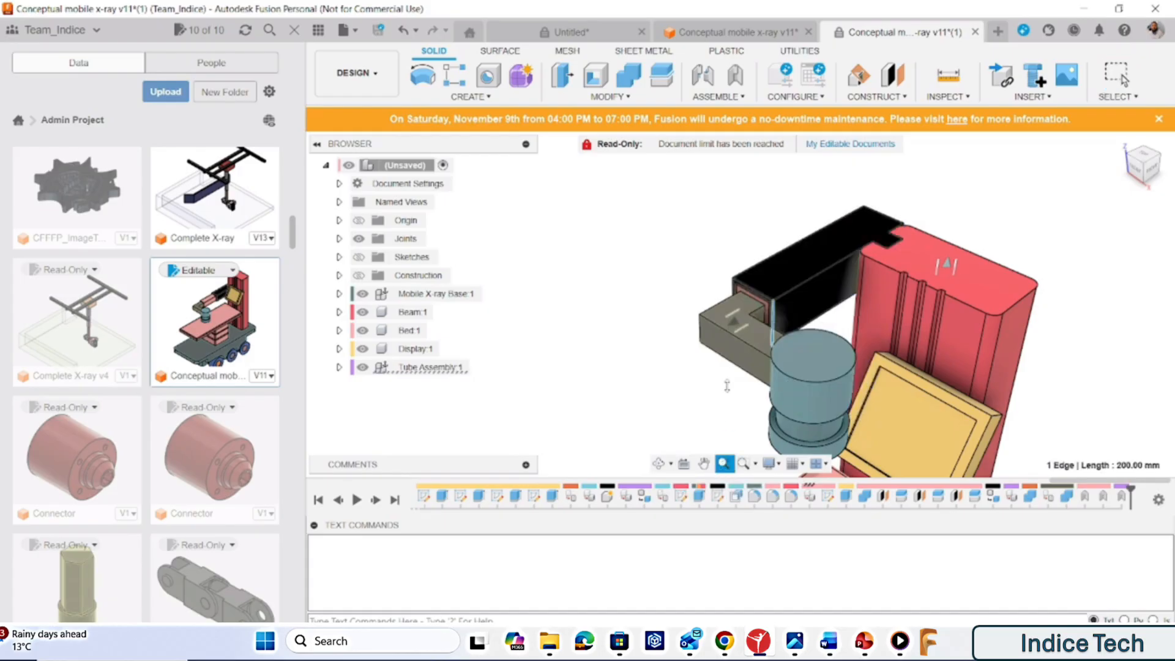
pyautogui.moveTo(737, 357); pyautogui.dragTo(745, 488)
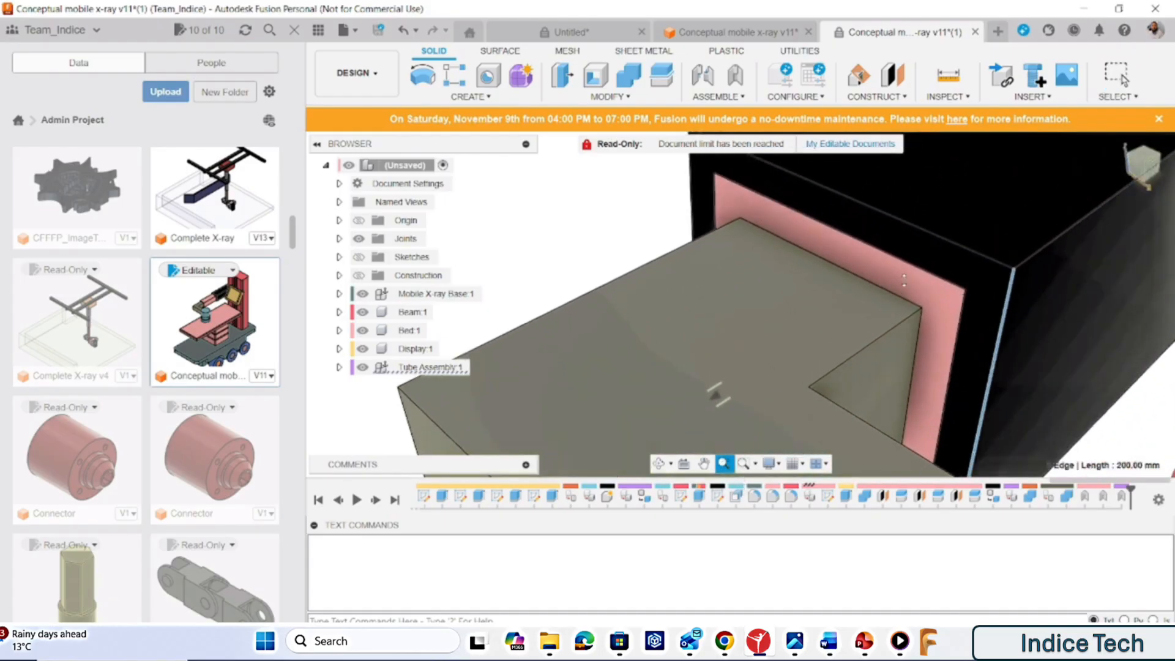
pyautogui.press('Escape')
pyautogui.moveTo(905, 282); pyautogui.dragTo(1009, 150)
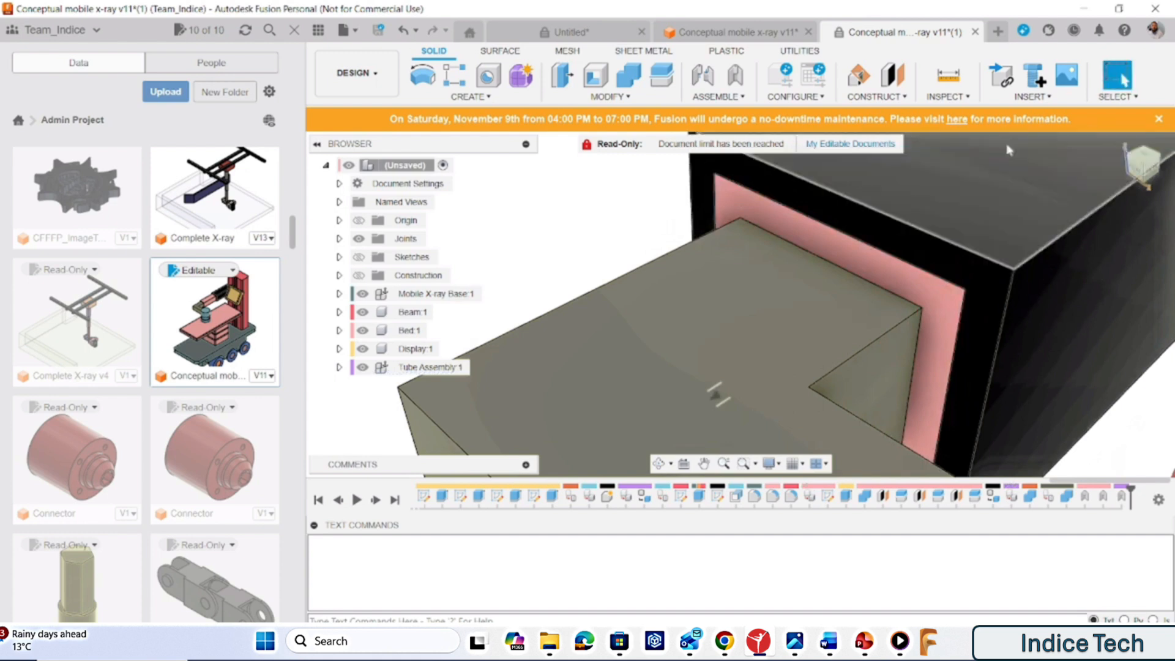
pyautogui.click(733, 78)
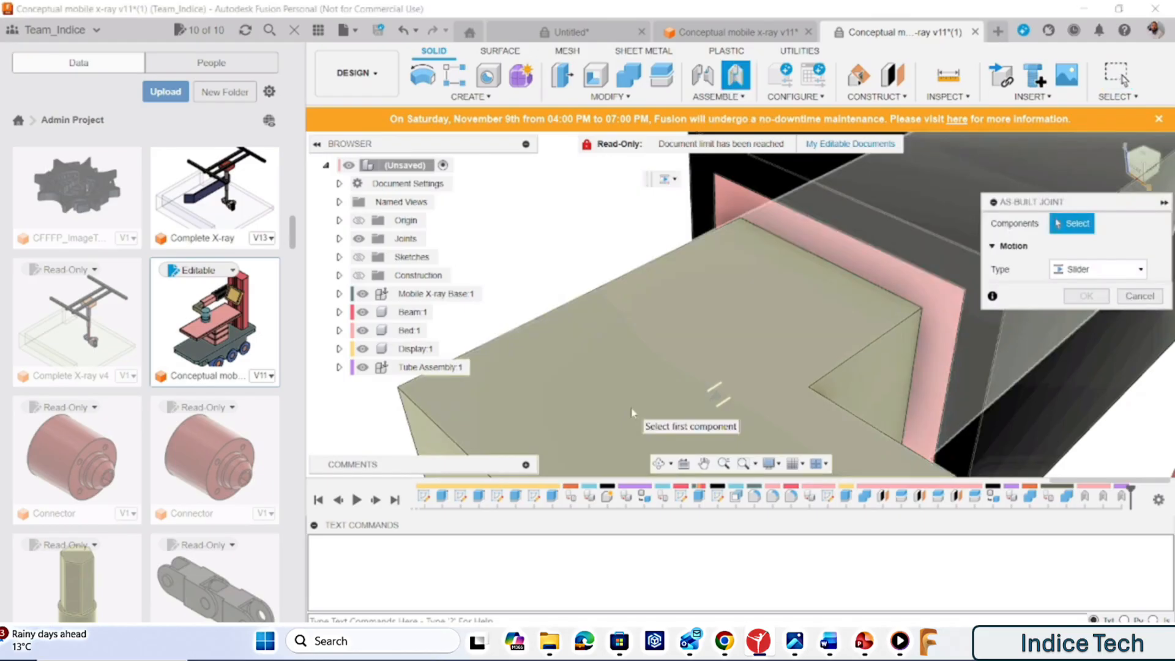
pyautogui.click(633, 408)
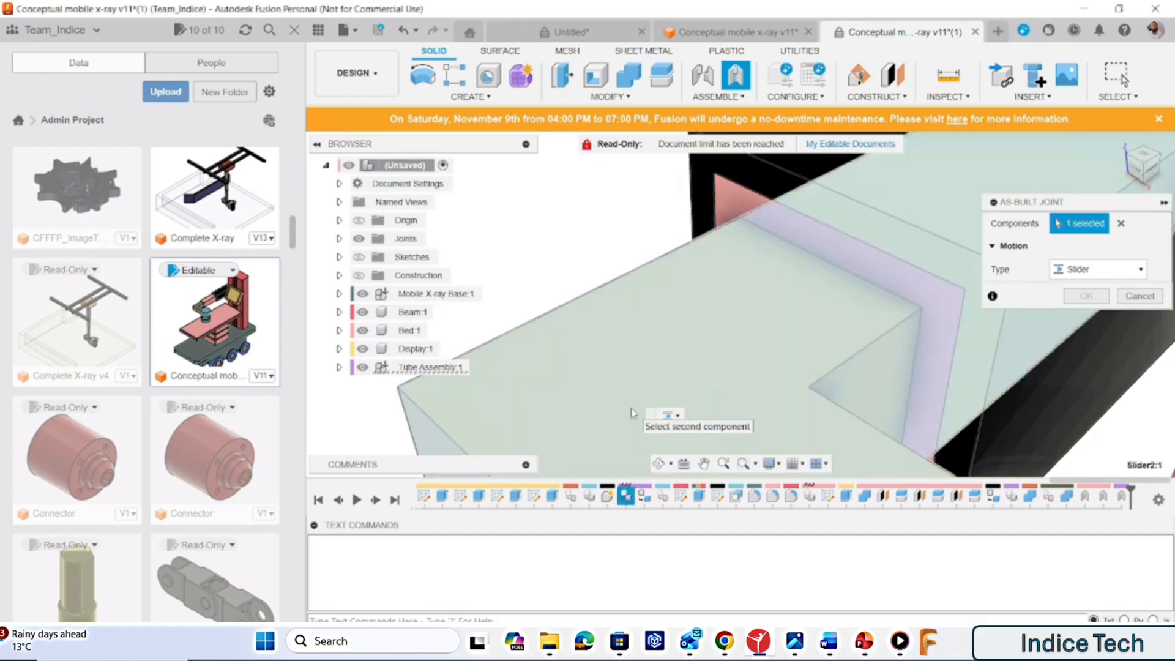
pyautogui.click(737, 200)
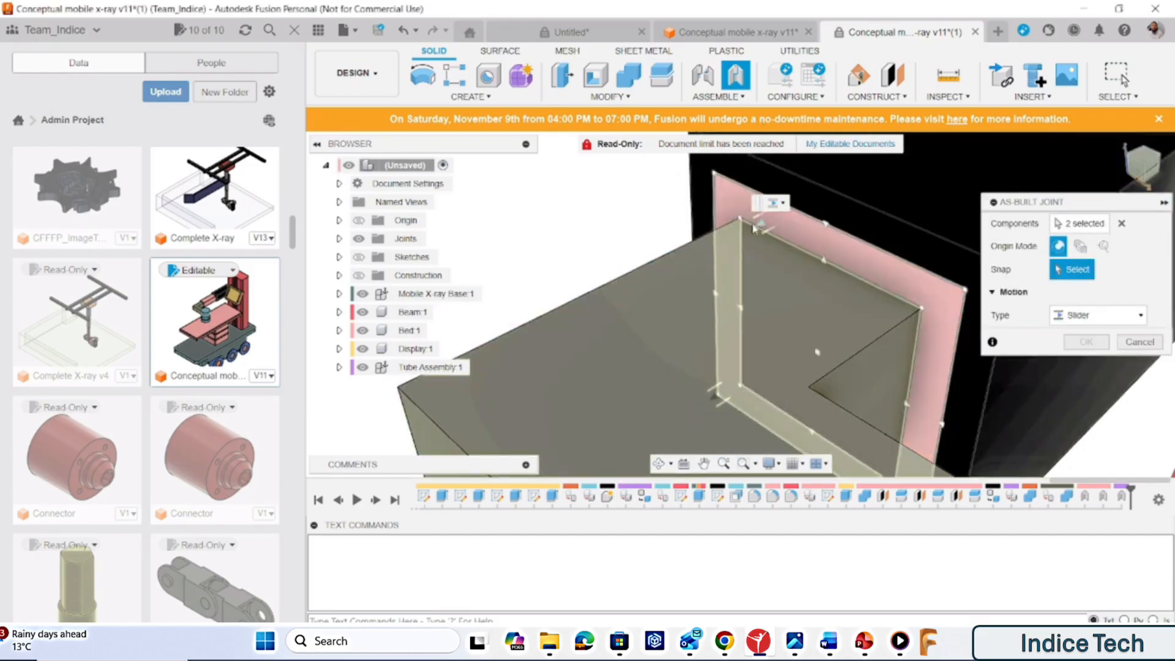
pyautogui.click(731, 207)
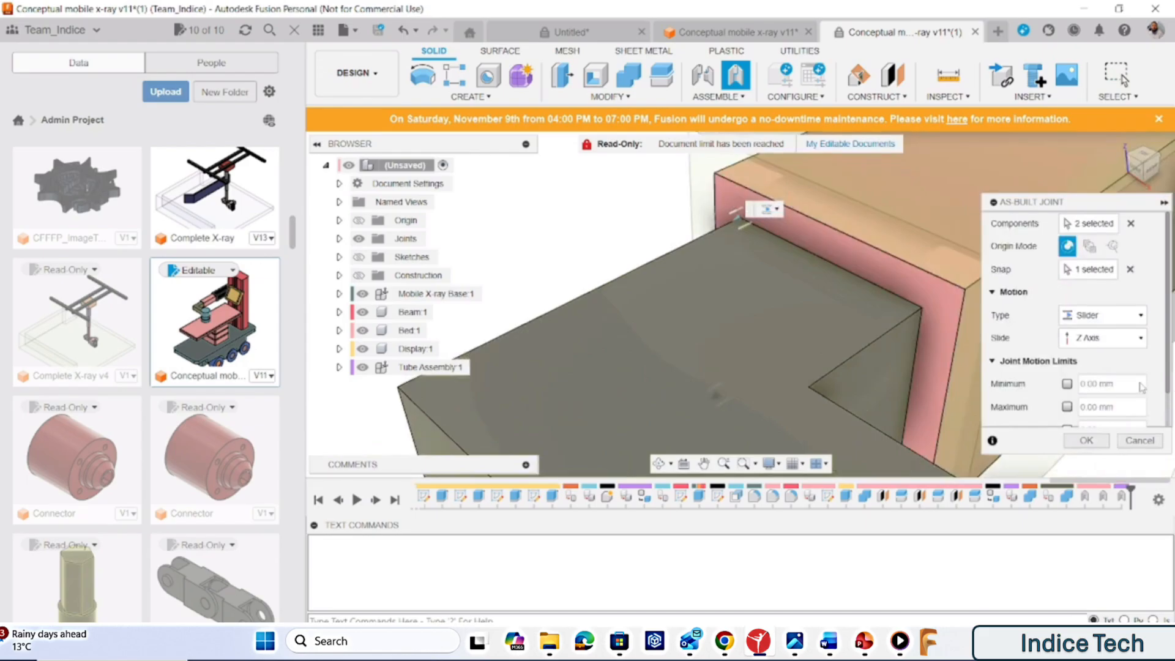
# Limit the grey arm's travel to a minimum of 0 mm and a maximum of 300 mm, preview the limits and finish the joint.
pyautogui.click(1067, 385)
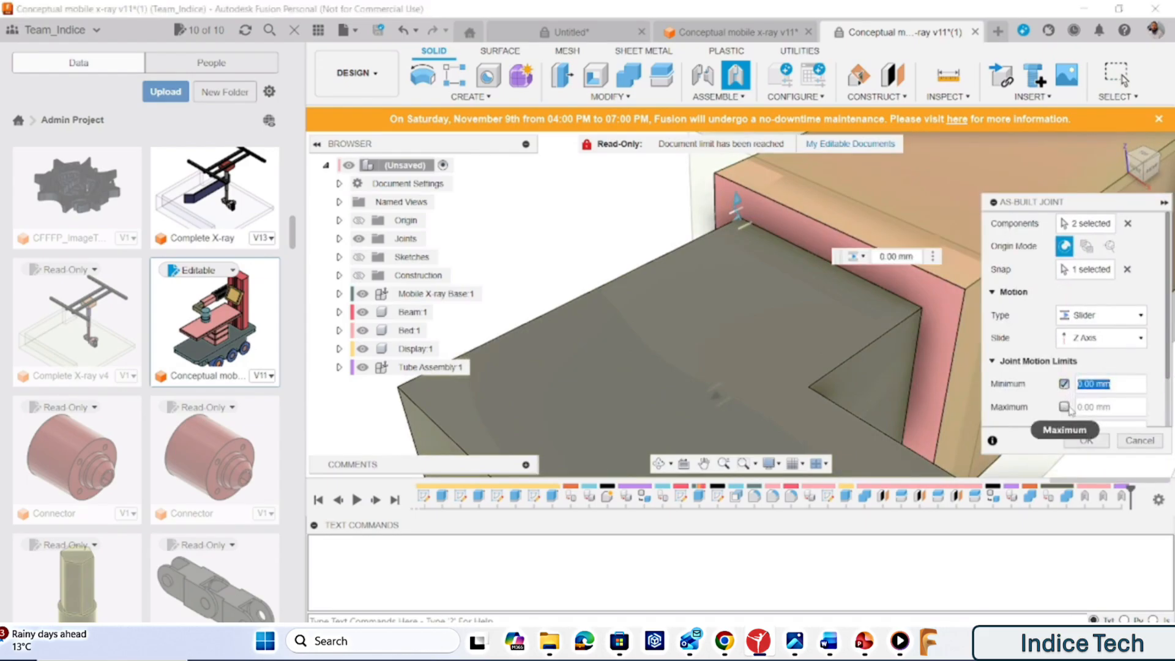
pyautogui.click(1065, 407)
pyautogui.write('500')
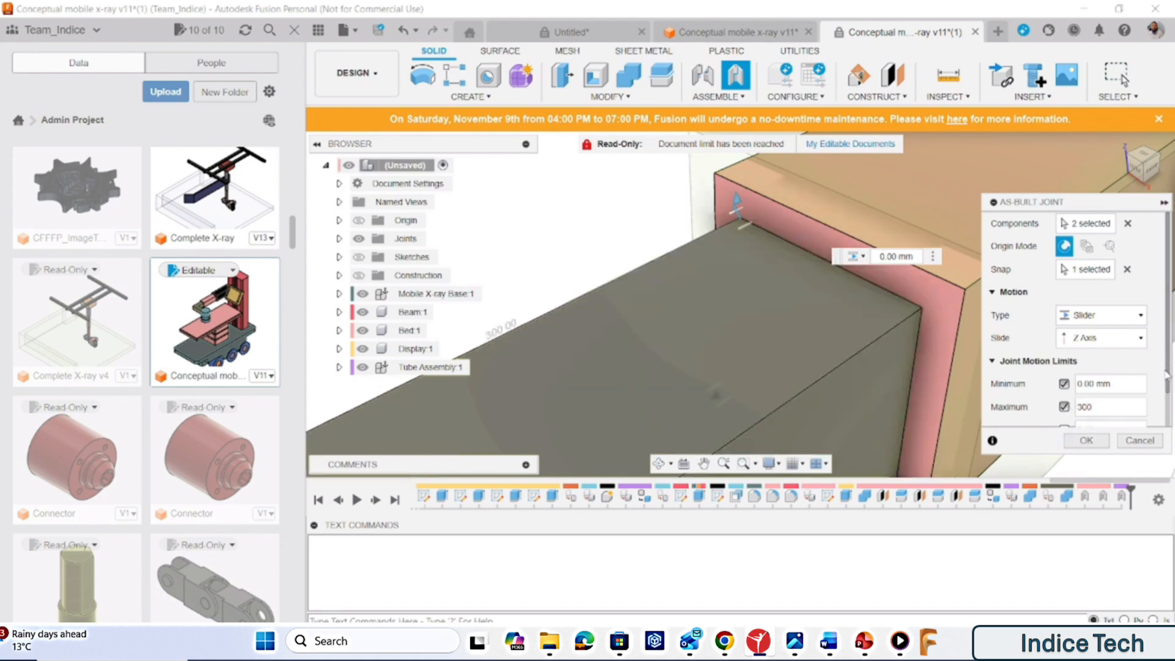
pyautogui.moveTo(1167, 375); pyautogui.dragTo(1170, 415)
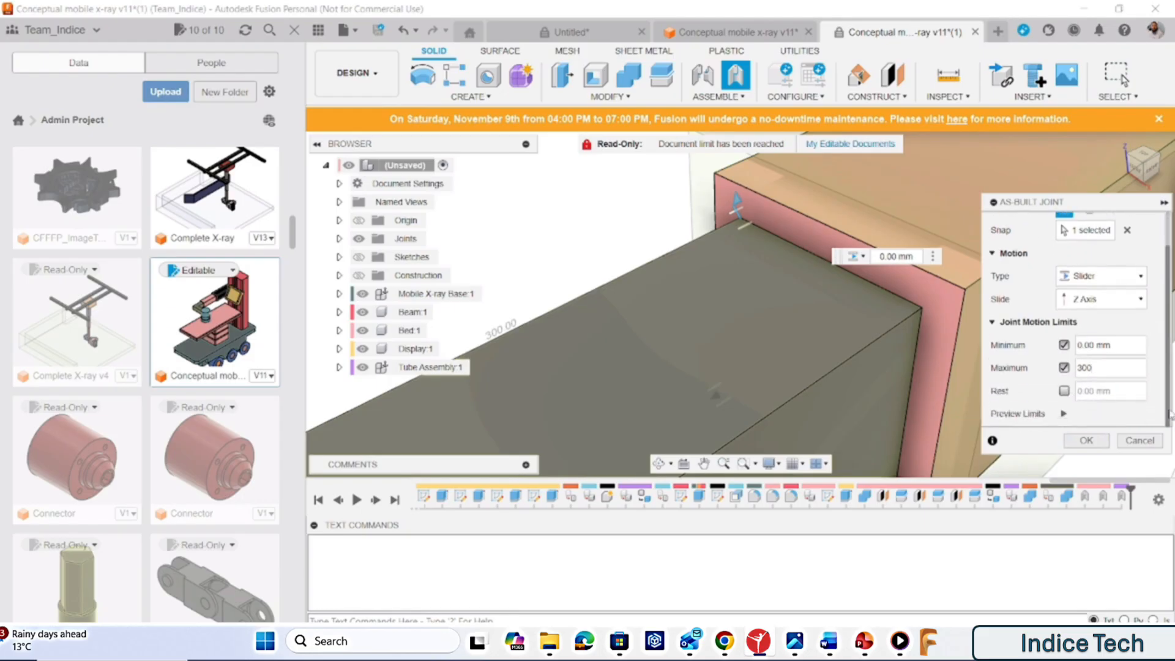
pyautogui.click(1065, 414)
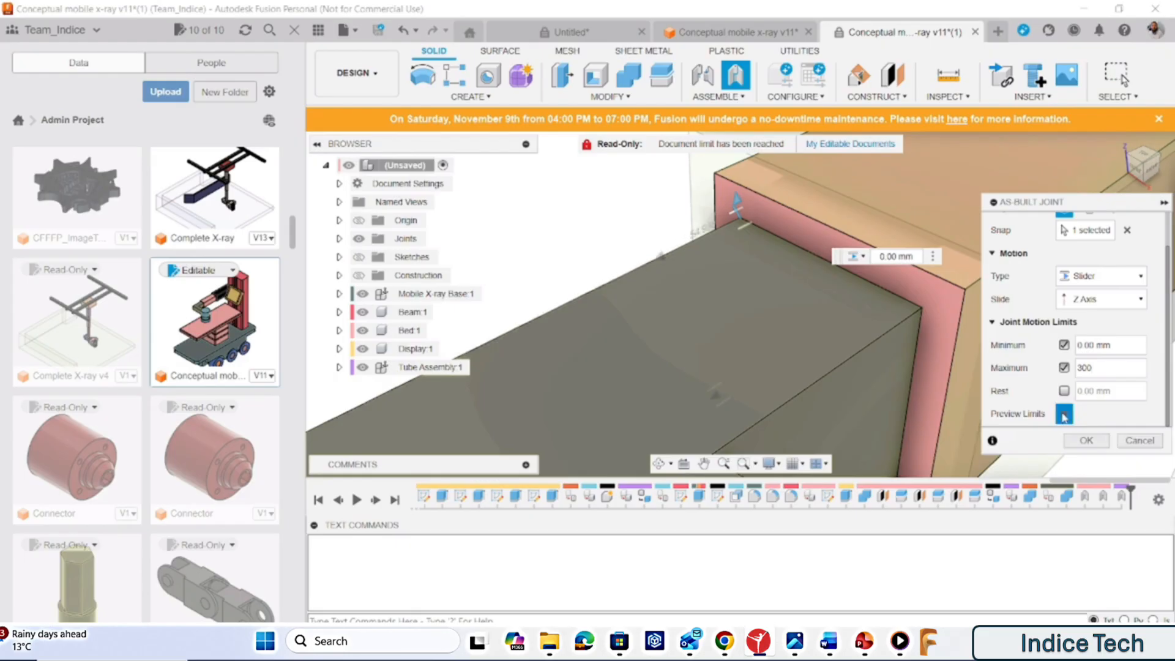
pyautogui.click(1086, 441)
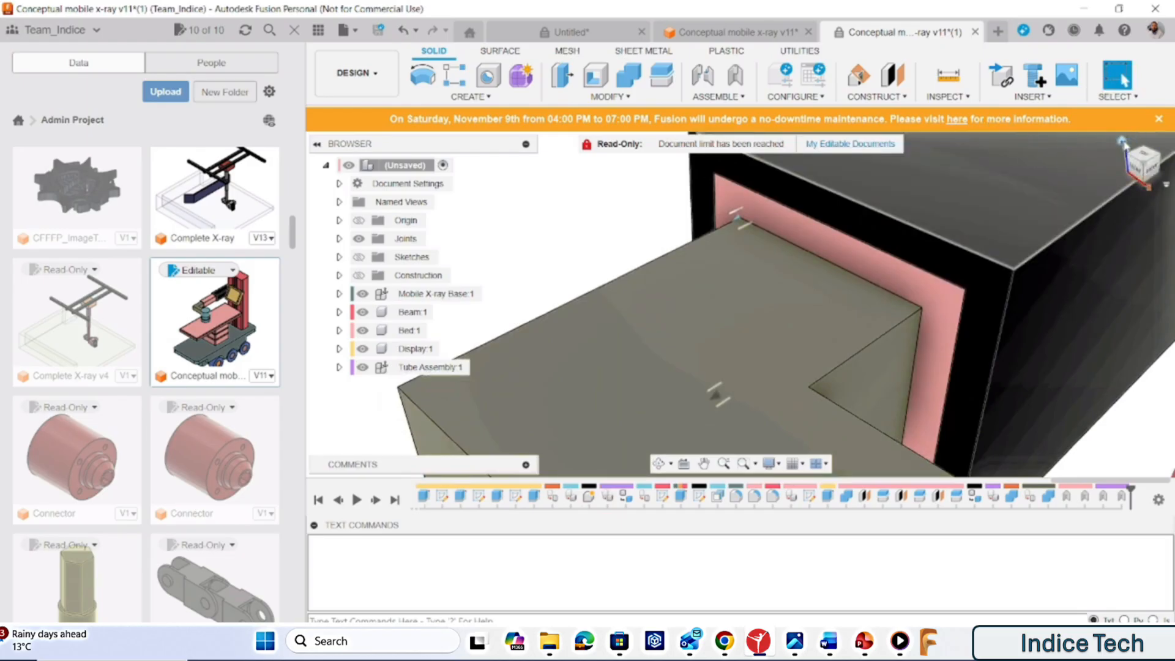
# Create a Slider as-built joint between the blue X-ray head and the grey arm, with its minimum and maximum limits enabled at 0 mm.
pyautogui.click(1122, 142)
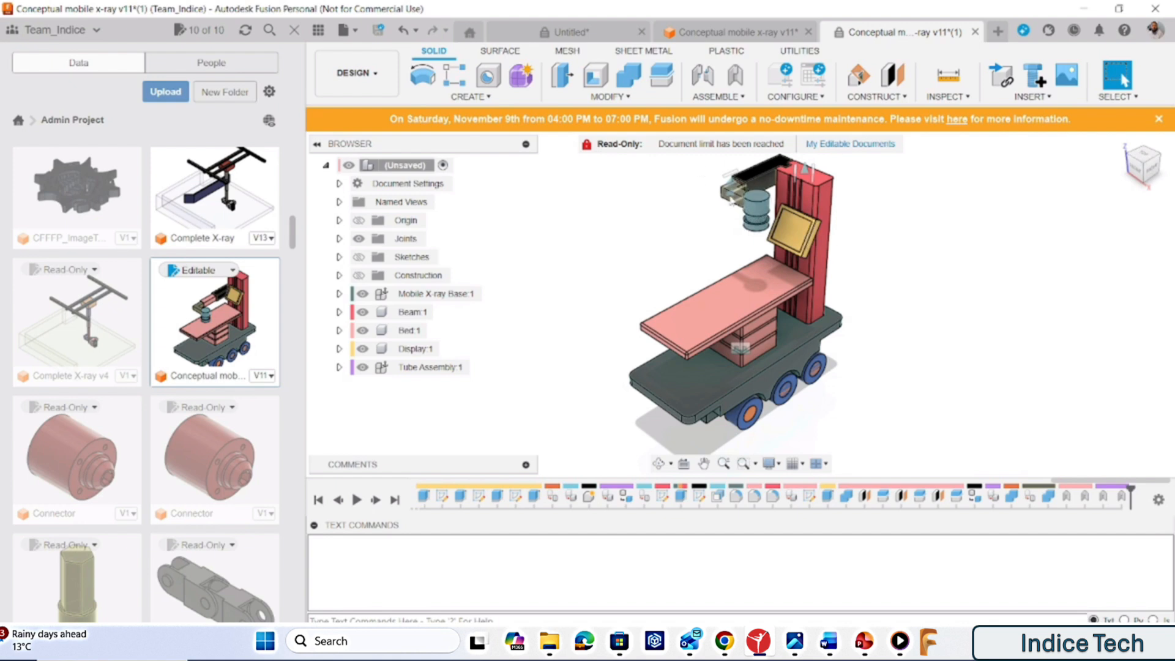
pyautogui.click(736, 76)
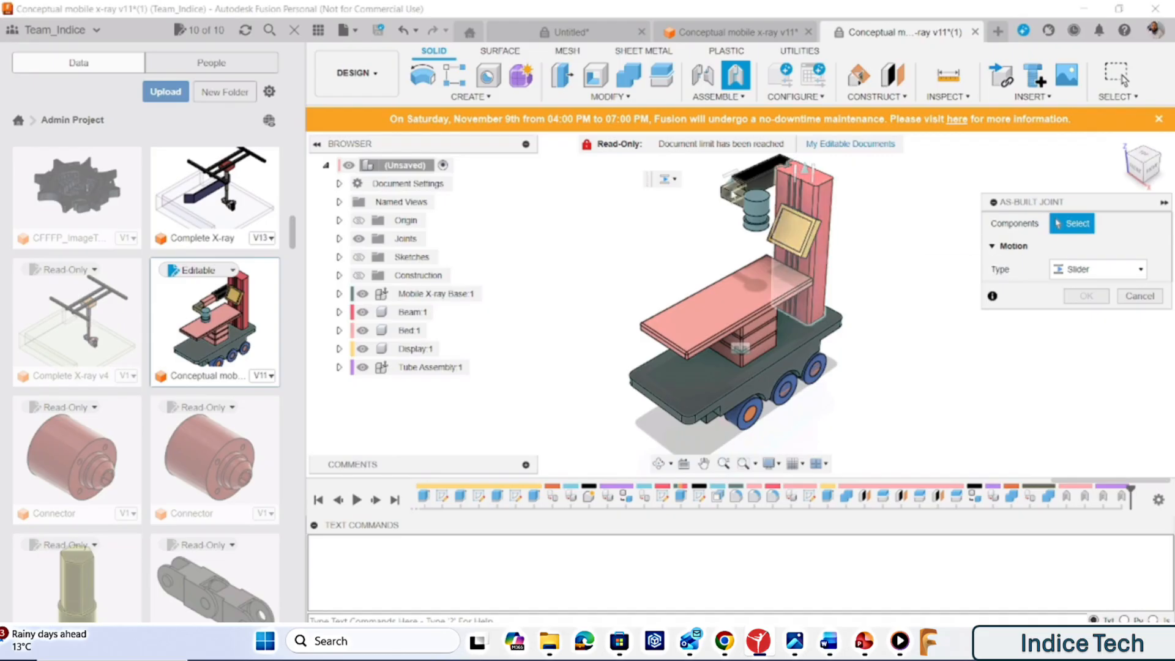
pyautogui.click(759, 208)
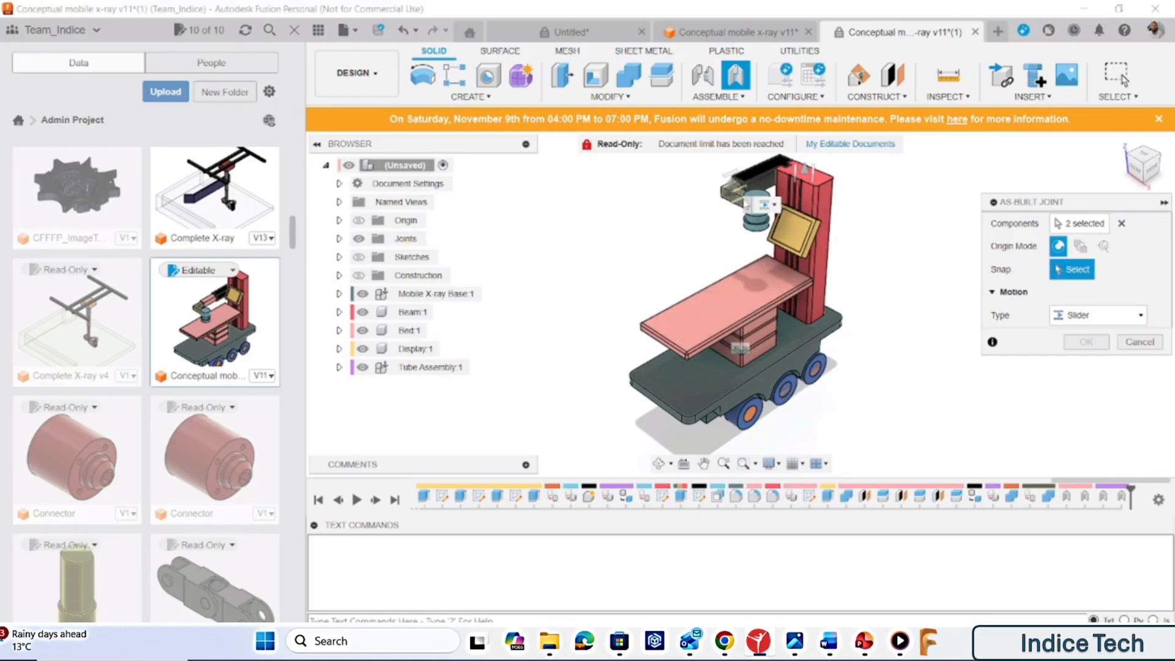
pyautogui.click(762, 199)
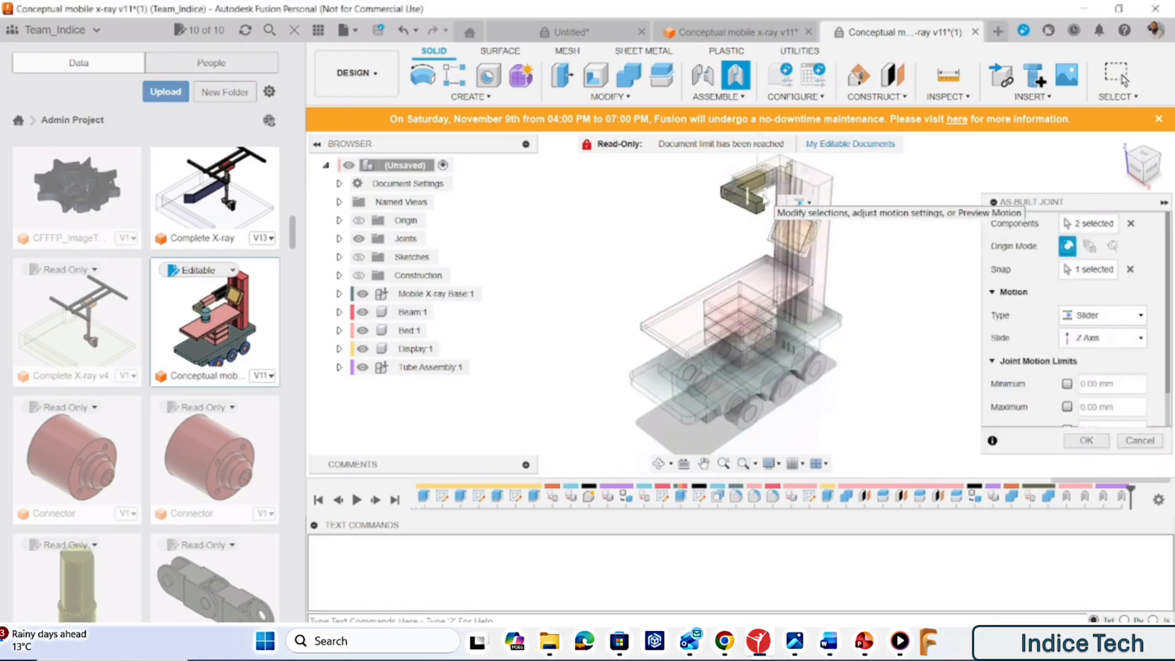
pyautogui.moveTo(1169, 335); pyautogui.dragTo(1173, 374)
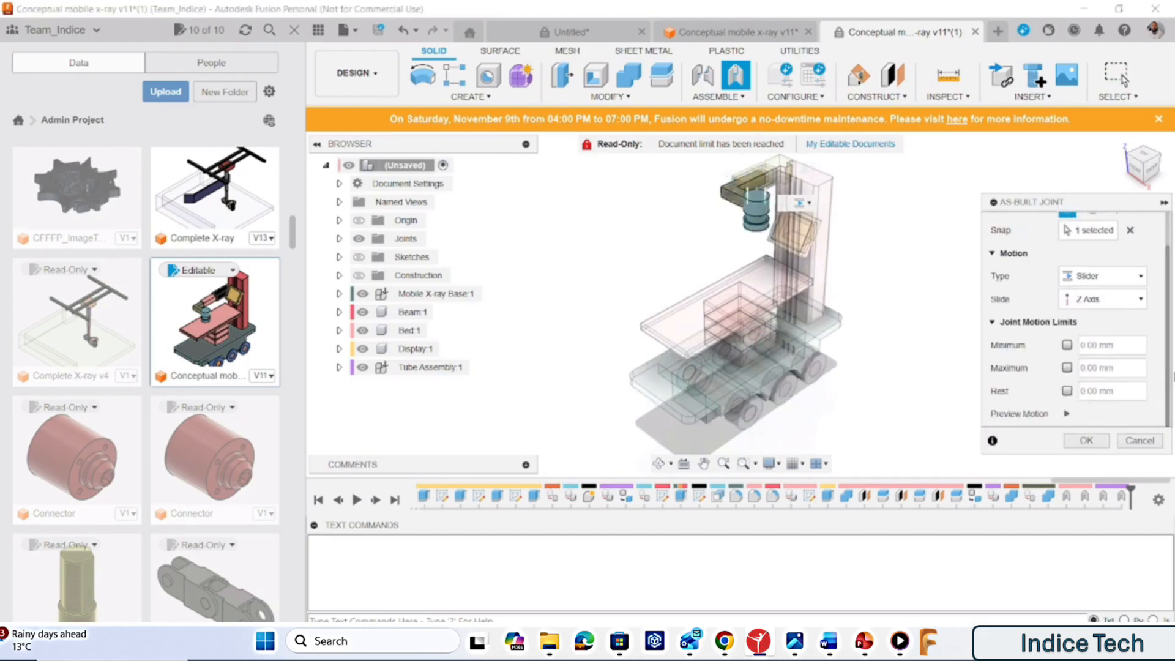
pyautogui.click(1067, 368)
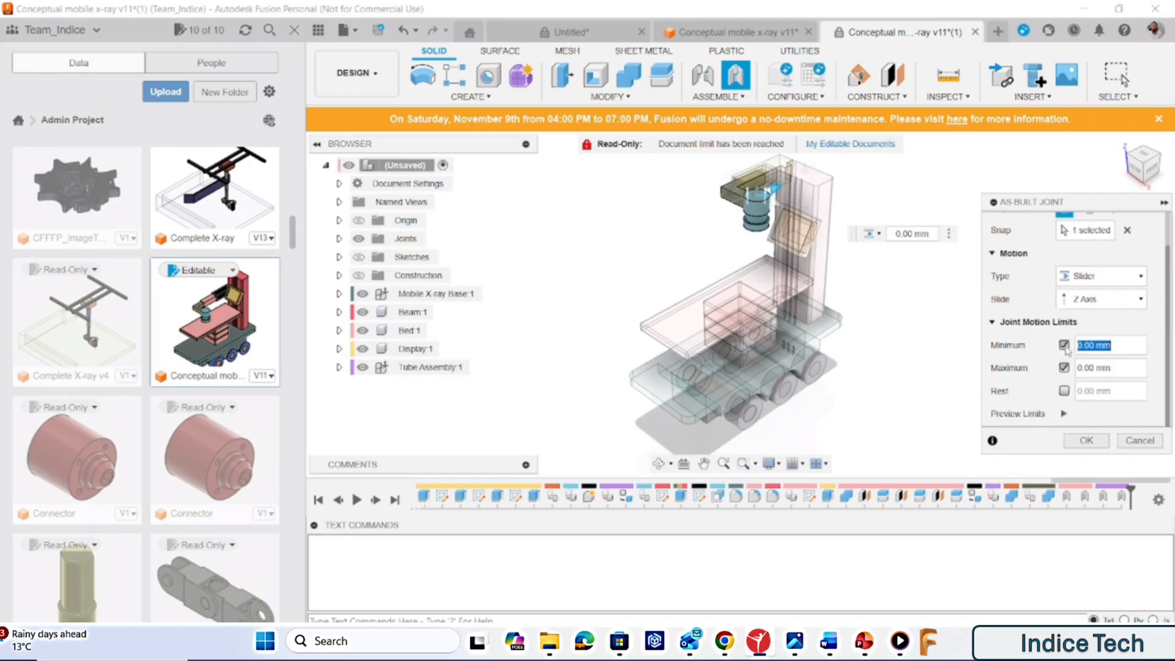
pyautogui.click(1087, 442)
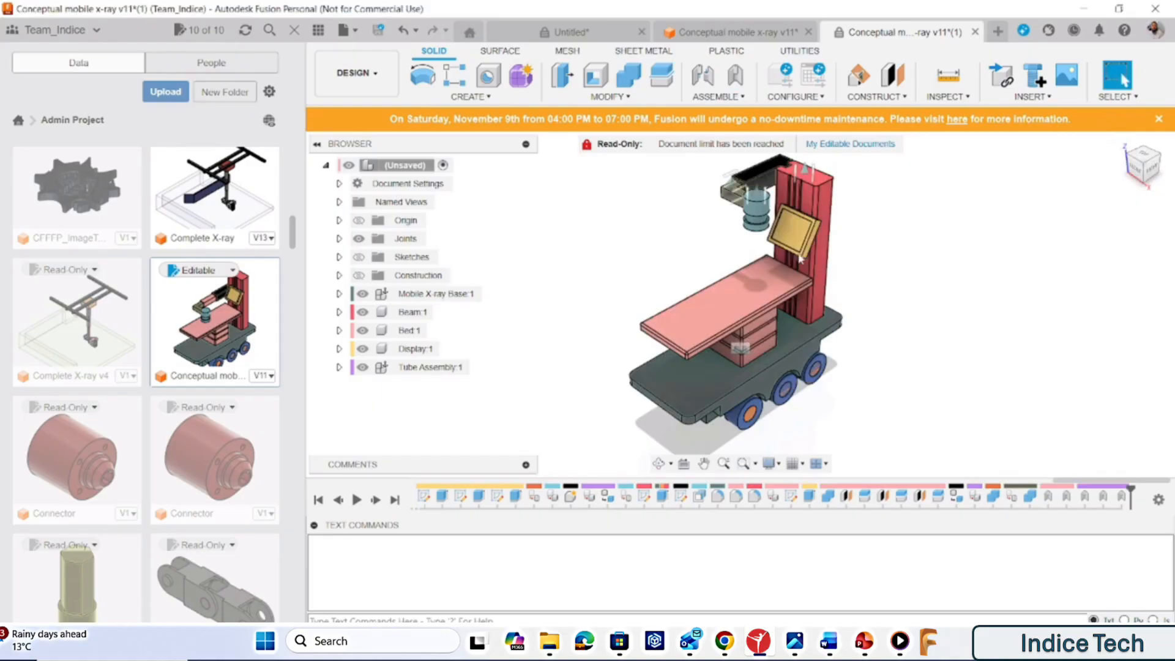
# Move the X-ray head and its telescoping tubes in the isometric and right views to check the joints' motion.
pyautogui.moveTo(756, 210); pyautogui.dragTo(807, 286)
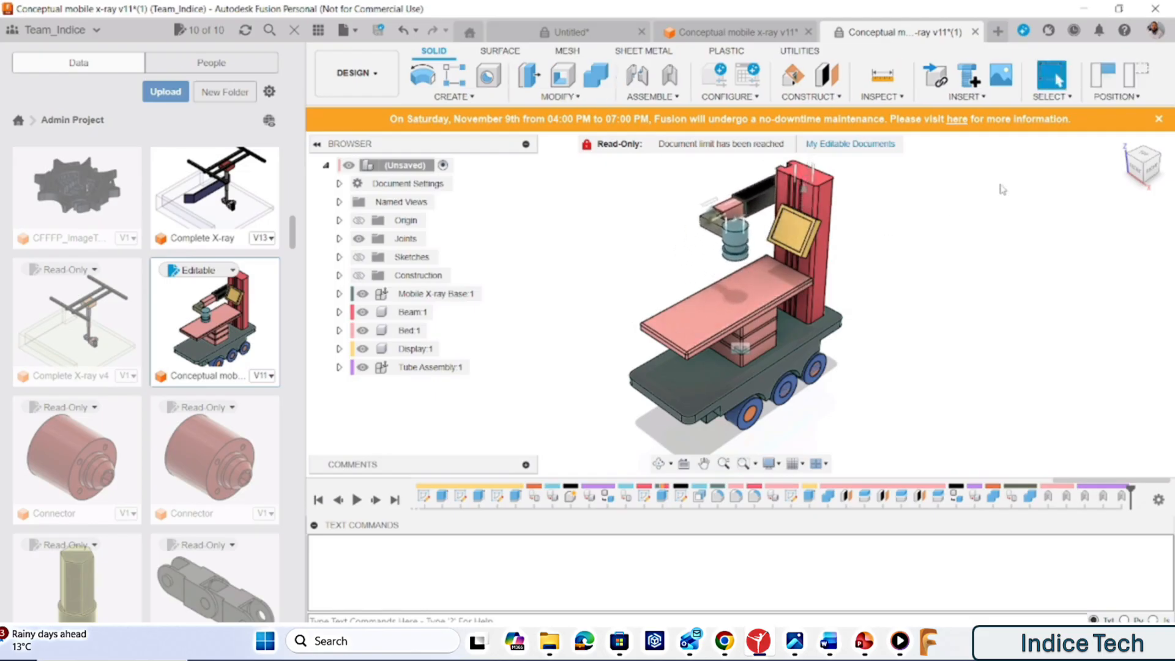
pyautogui.click(1151, 172)
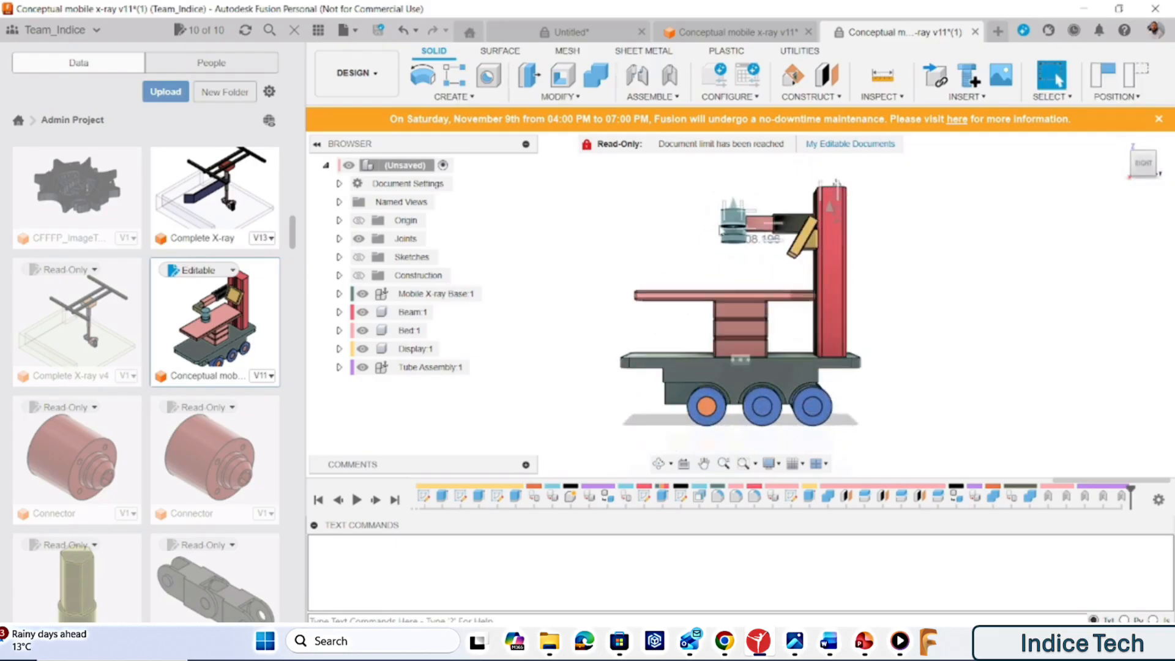
pyautogui.moveTo(736, 220); pyautogui.dragTo(782, 228)
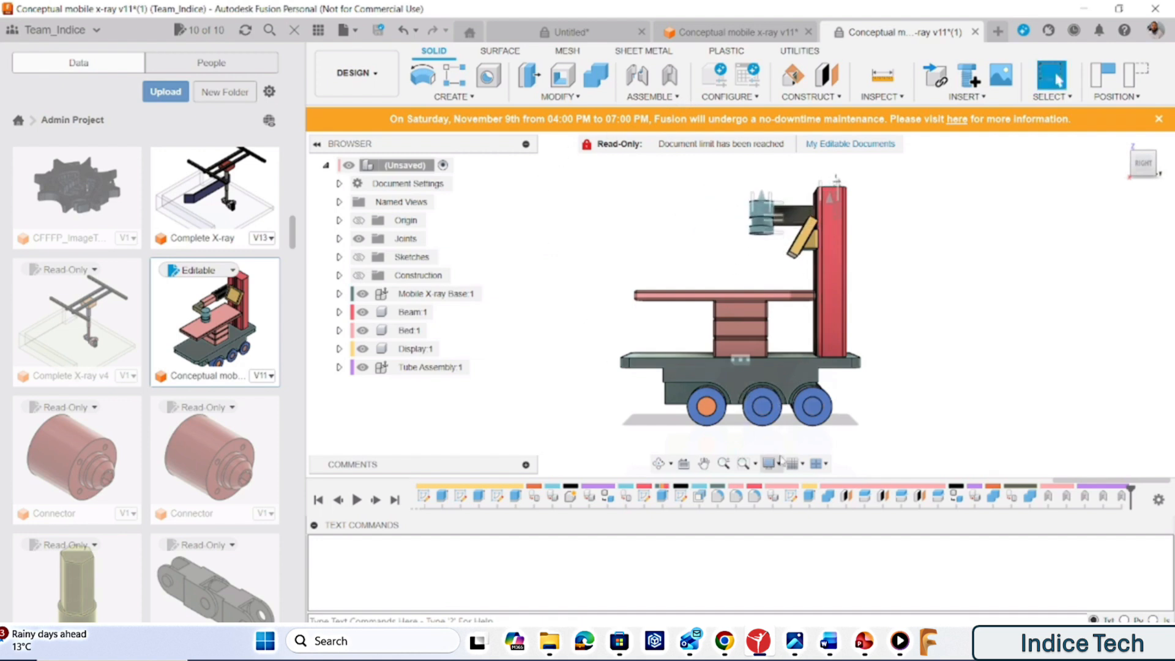
# Switch the camera to orthographic projection and display the assembly in multiple views.
pyautogui.click(778, 463)
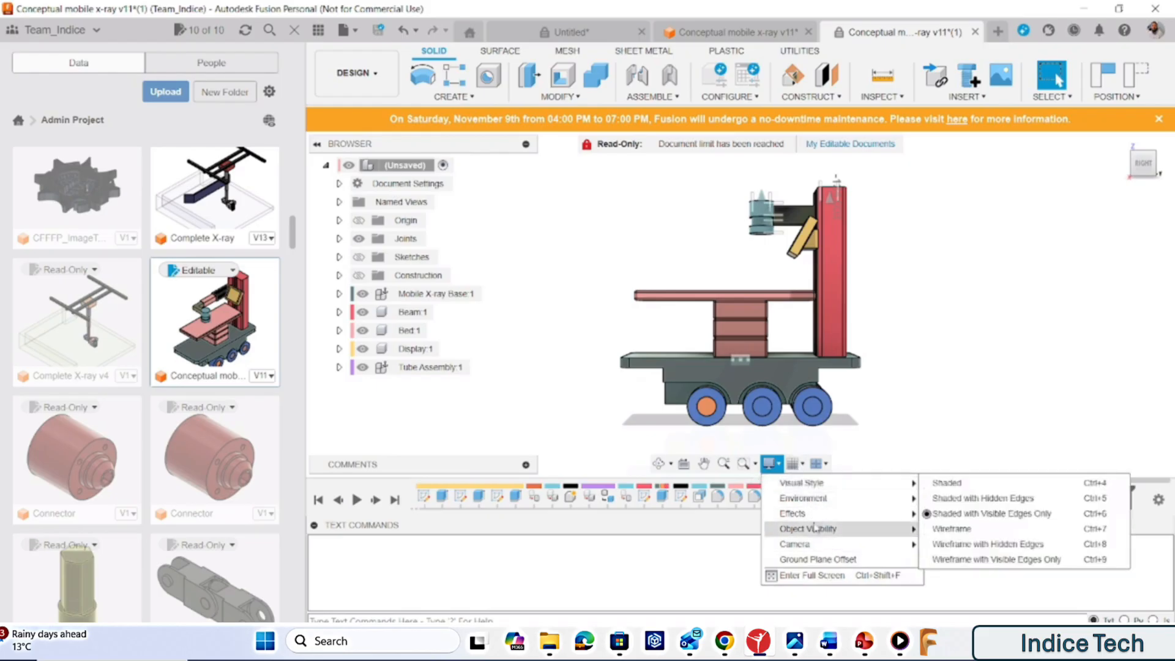
pyautogui.moveTo(817, 532)
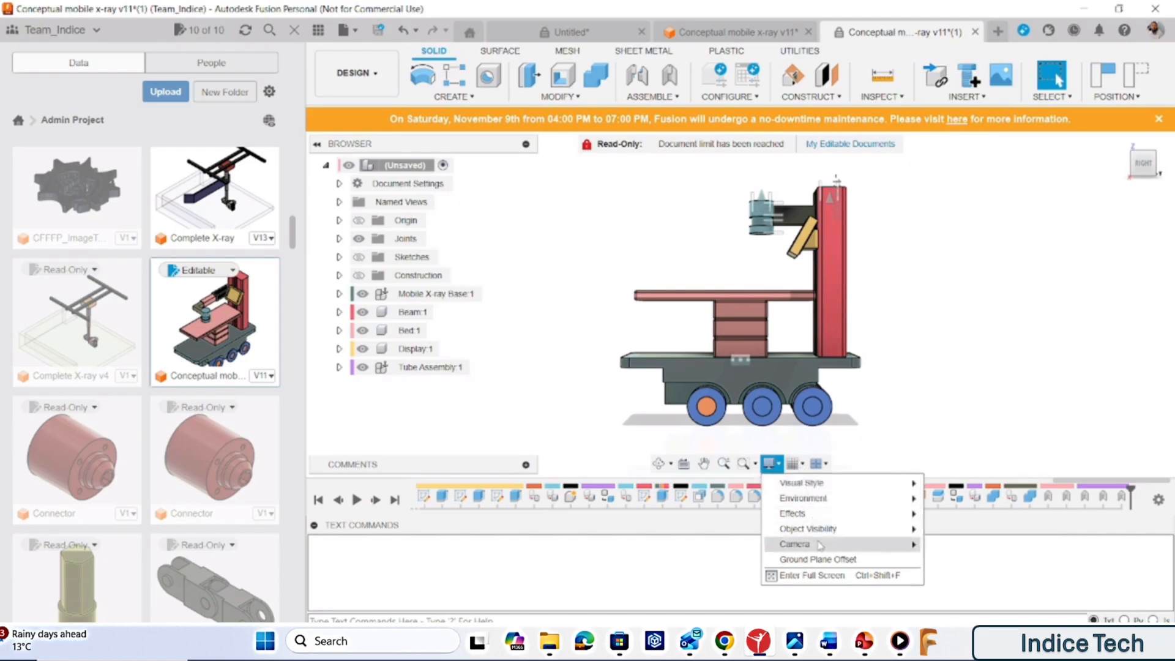
pyautogui.click(936, 544)
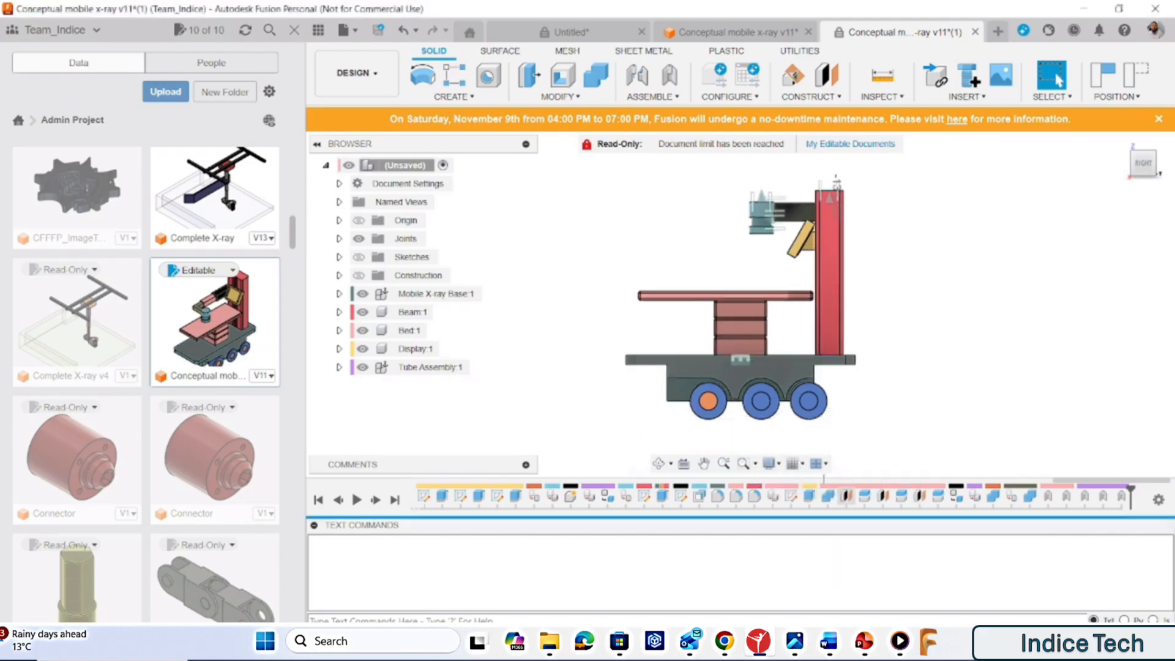
pyautogui.click(802, 467)
pyautogui.click(802, 467)
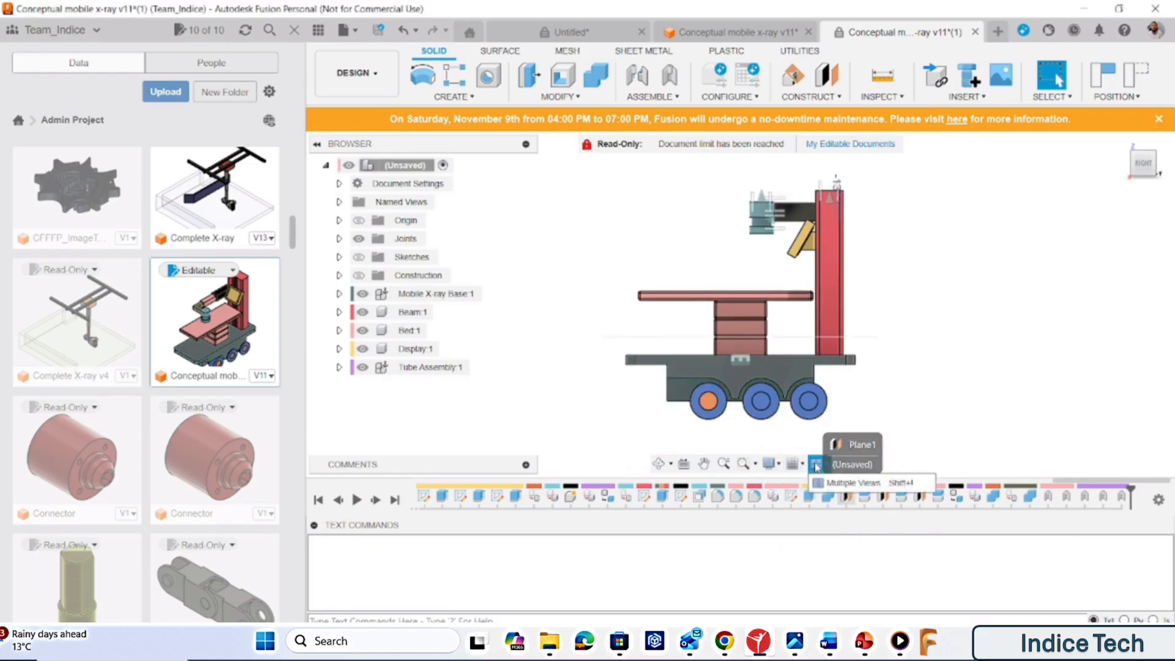
pyautogui.click(817, 467)
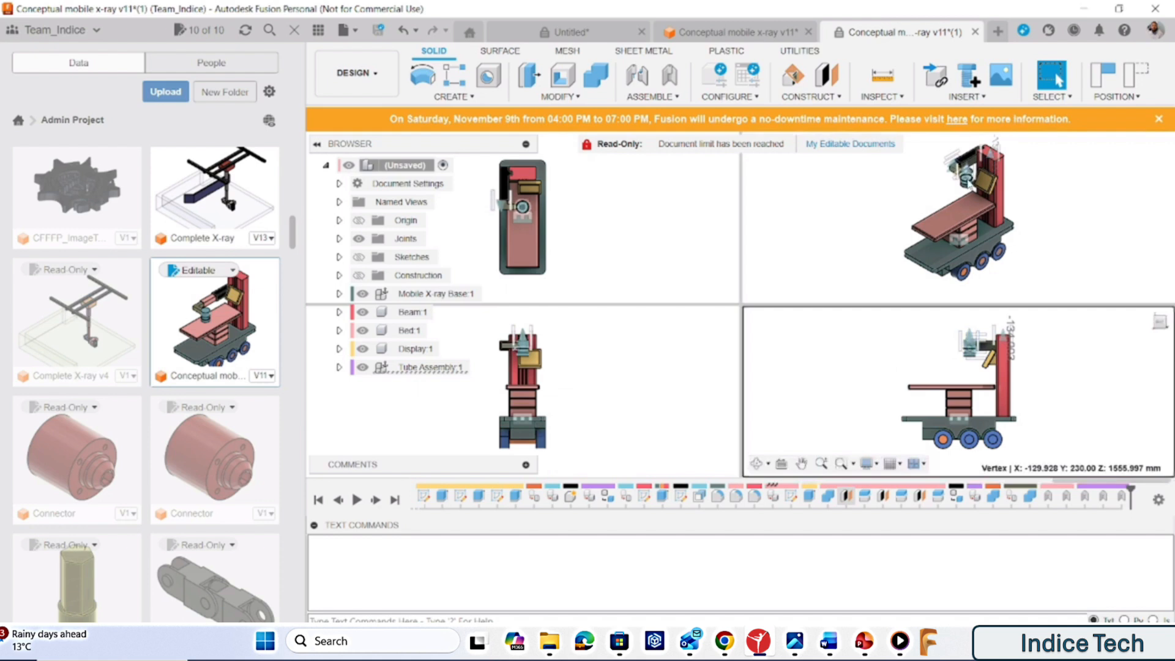
# Extend the tubes and X-ray head out over the bed in the isometric view, and hide the project data panel.
pyautogui.moveTo(967, 183); pyautogui.dragTo(860, 280)
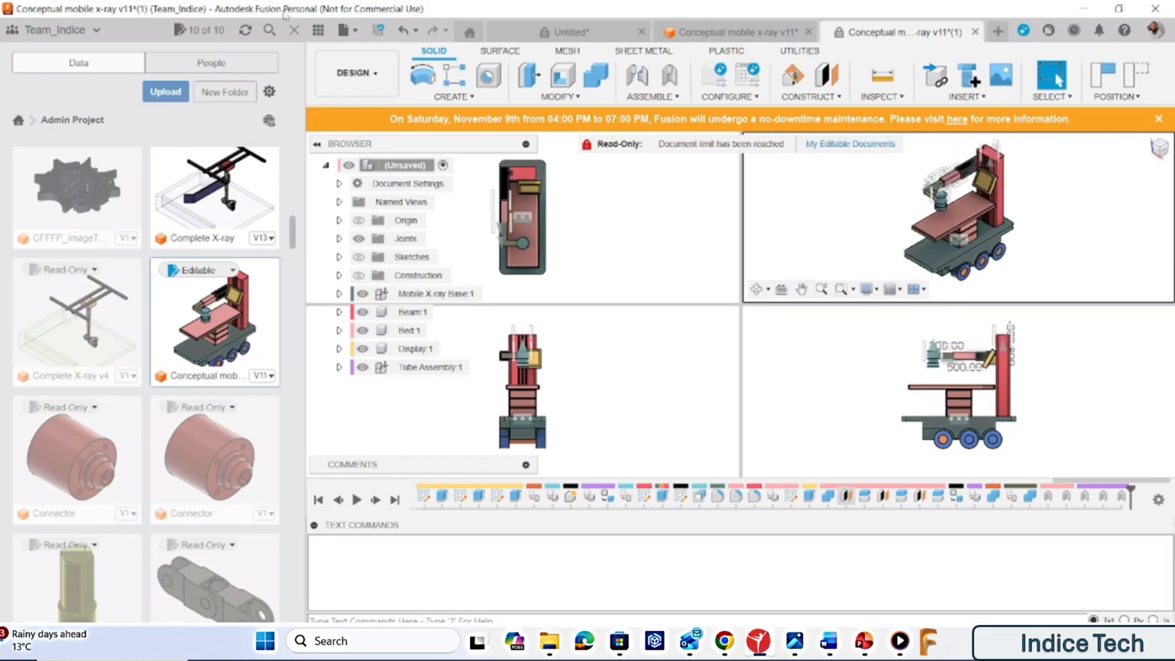
pyautogui.click(295, 30)
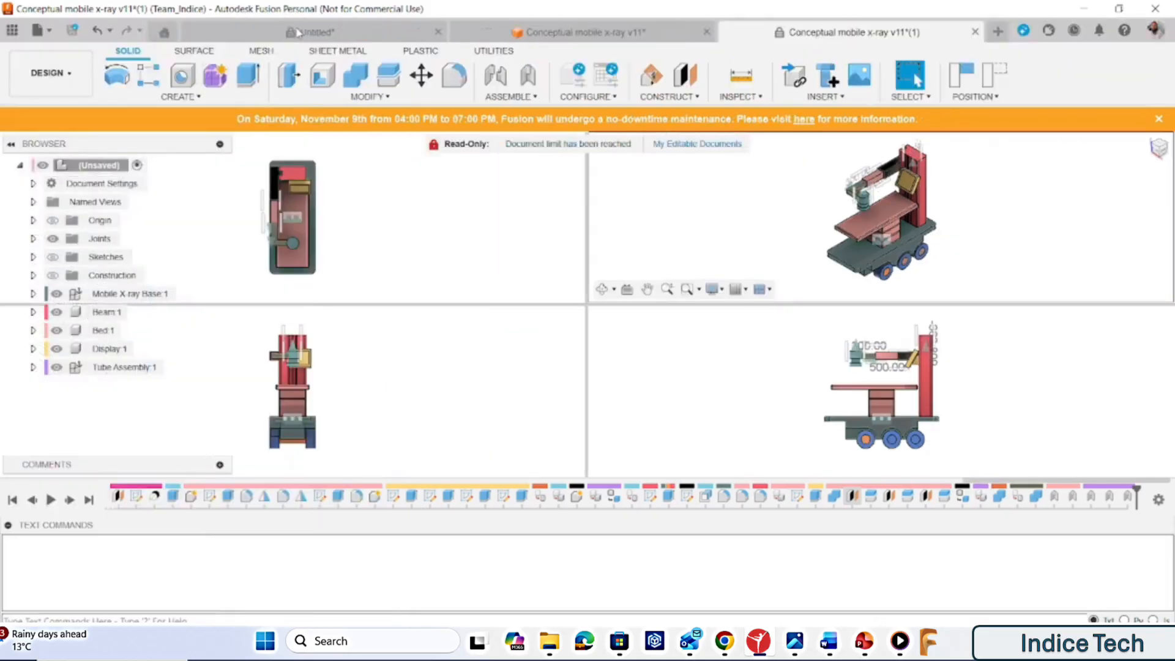